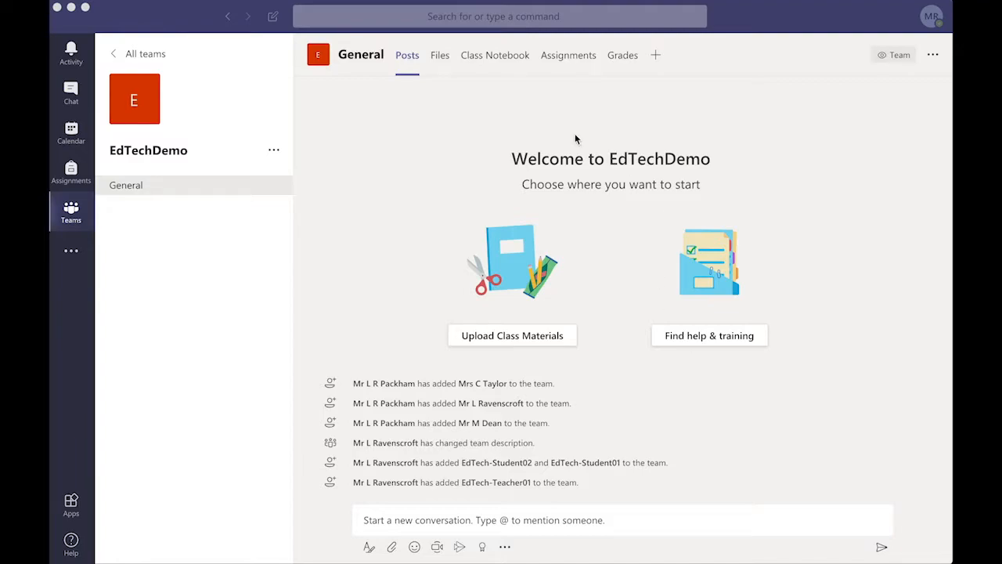
# Start a new assignment from the assignments of the EdTechDemo team's General channel.
pyautogui.click(575, 70)
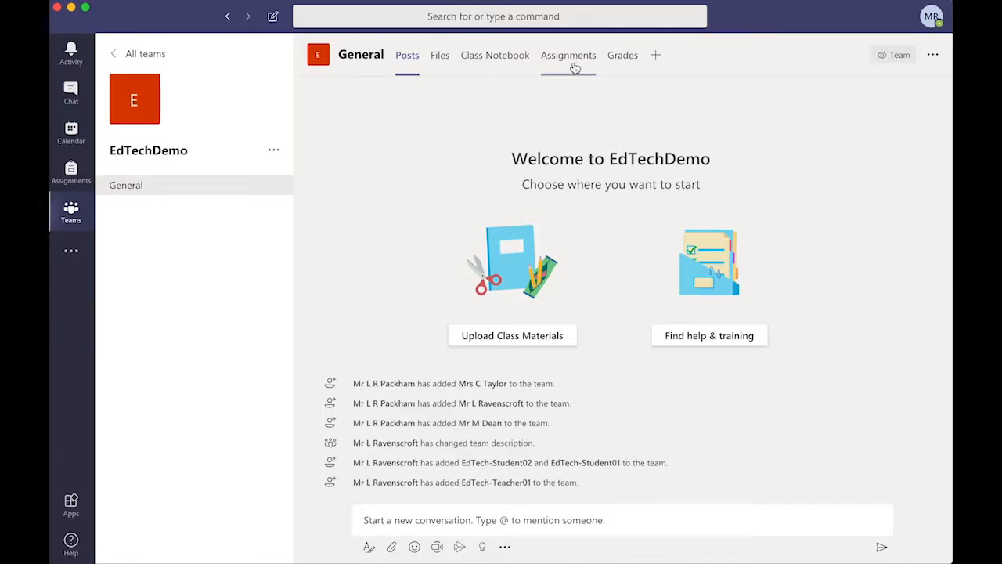
pyautogui.click(581, 62)
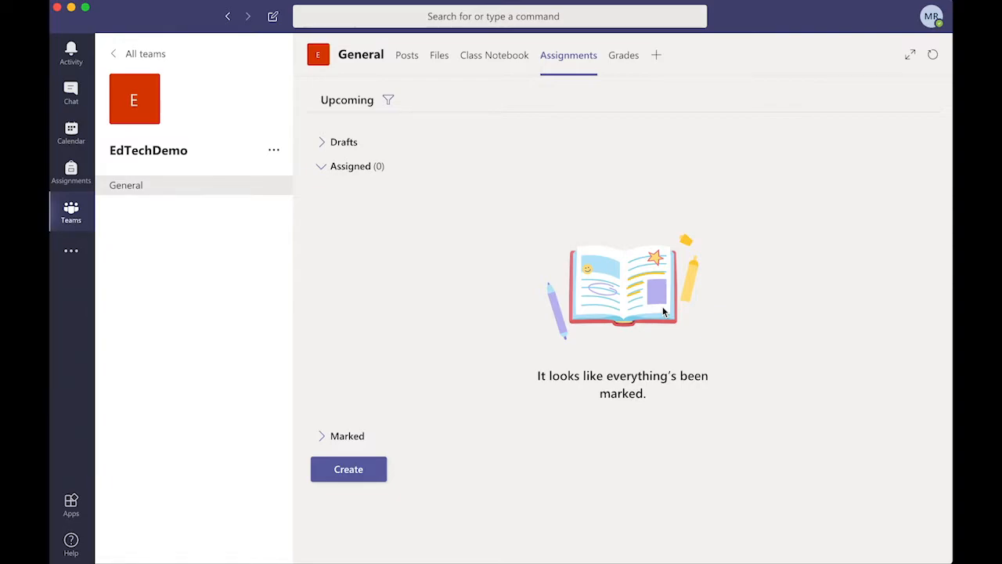
pyautogui.click(325, 168)
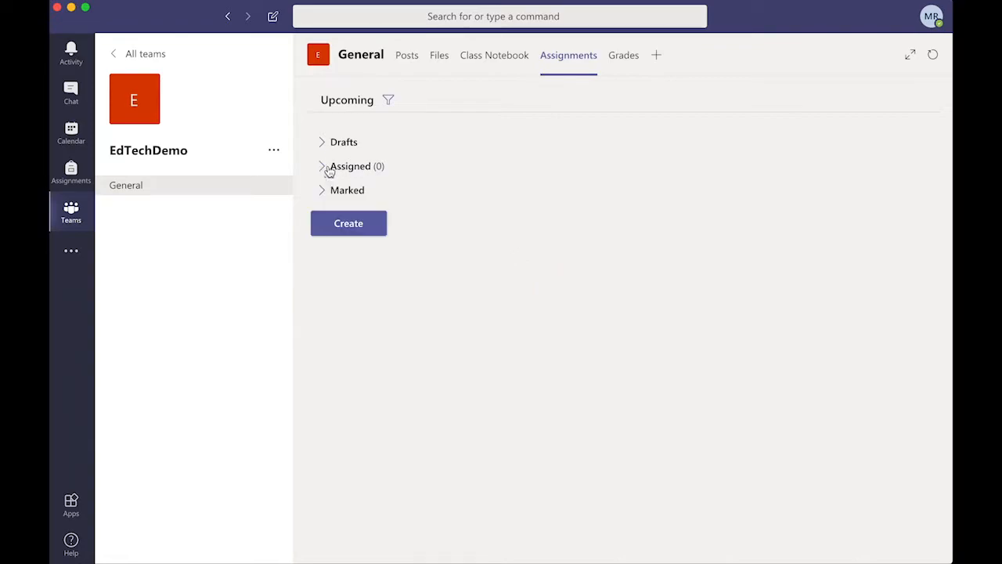
pyautogui.click(361, 231)
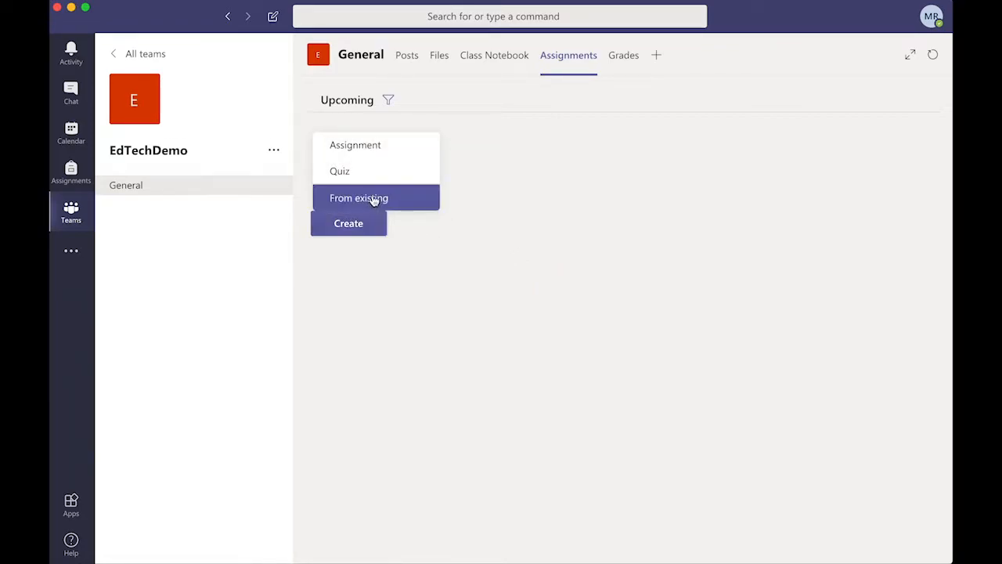
pyautogui.click(420, 146)
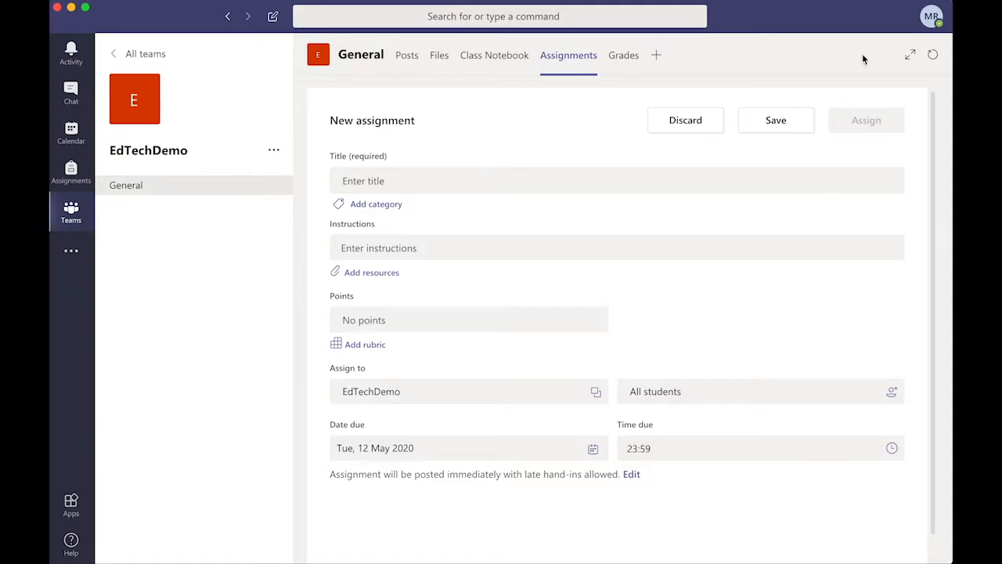
# Switch to Word and look through both pages of the Homework - Converting Binary Numbers worksheet.
pyautogui.click(950, 8)
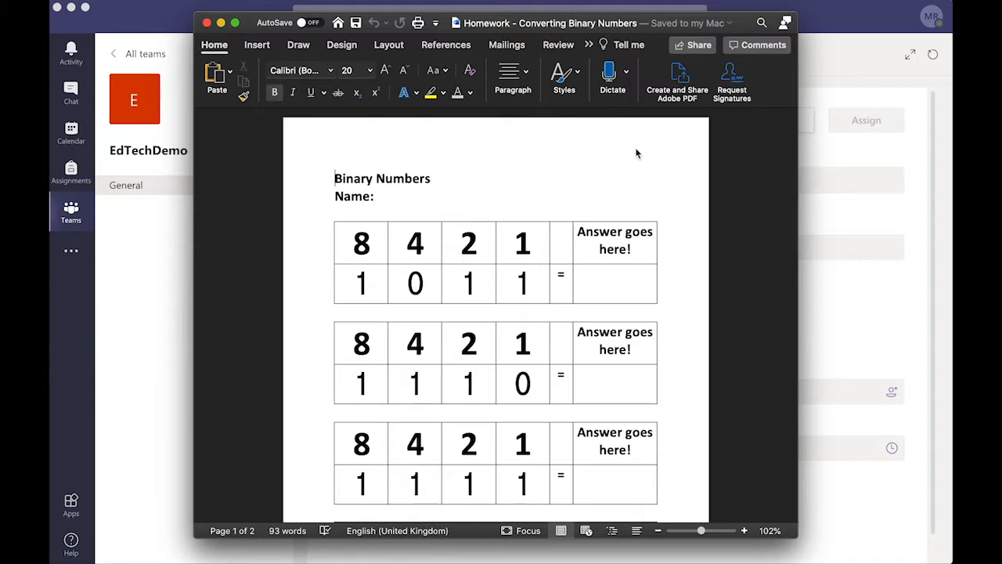
pyautogui.scroll(-3, 513, 217)
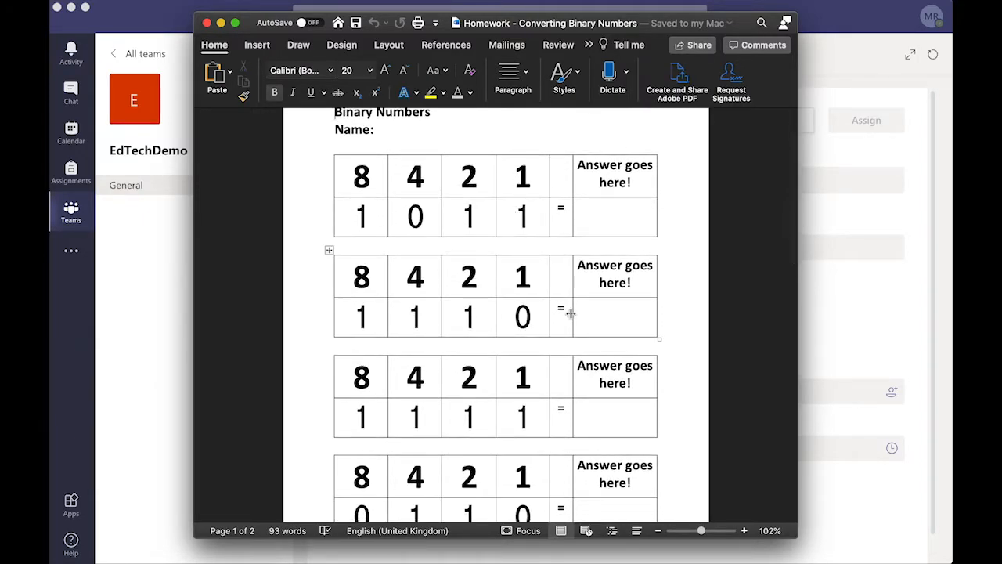
pyautogui.scroll(-3, 570, 313)
pyautogui.scroll(-1, 570, 313)
pyautogui.scroll(-1, 570, 314)
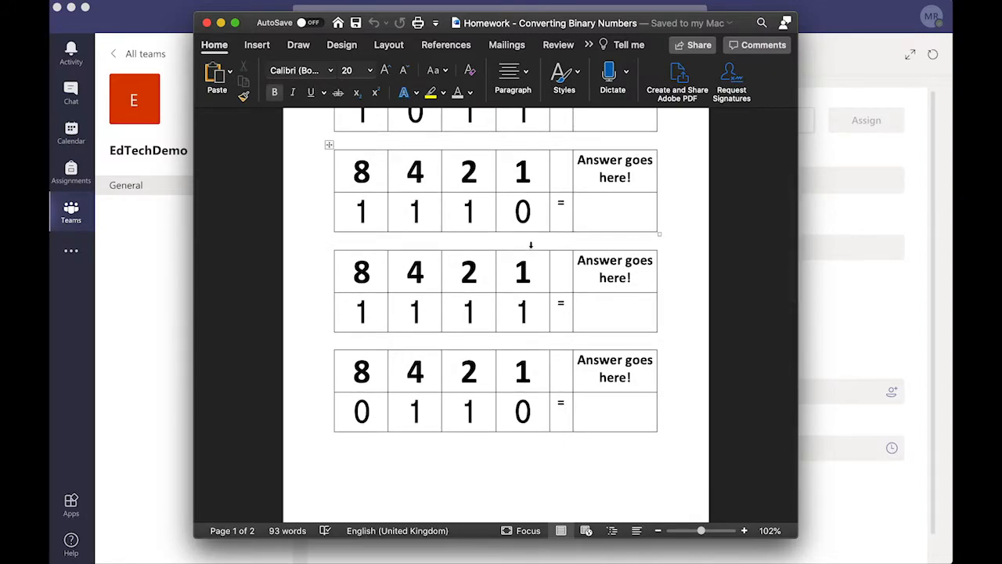
pyautogui.scroll(-5, 531, 248)
pyautogui.scroll(-5, 531, 247)
pyautogui.scroll(-12, 531, 247)
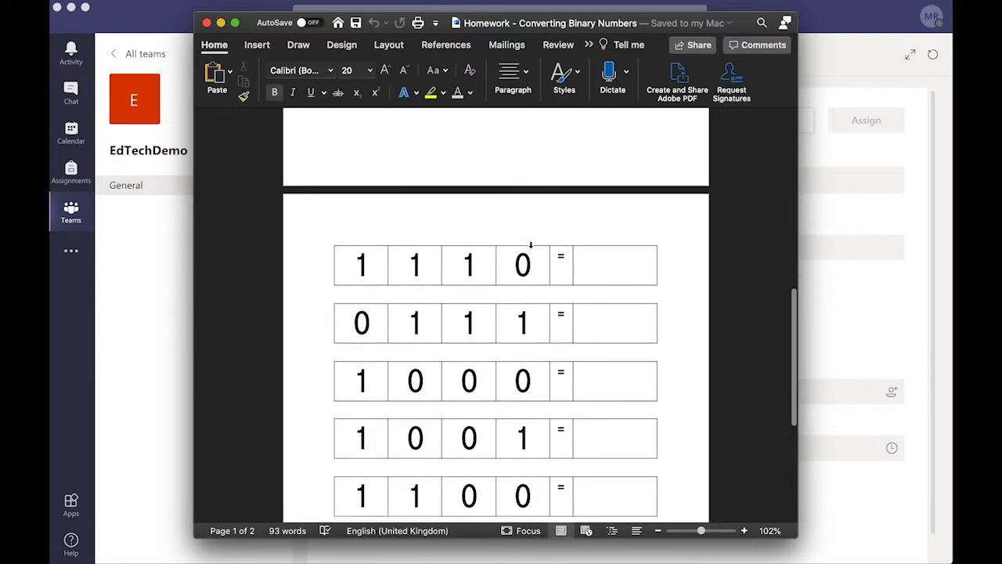
pyautogui.scroll(-6, 531, 248)
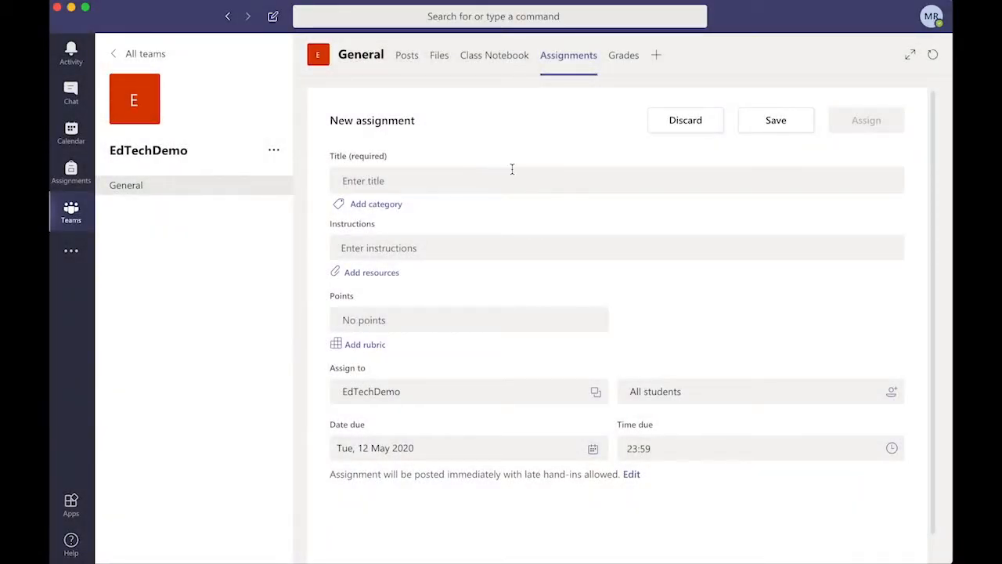
# Title the new assignment "Homework - Introduction to binary conversion" in Teams.
pyautogui.click(529, 180)
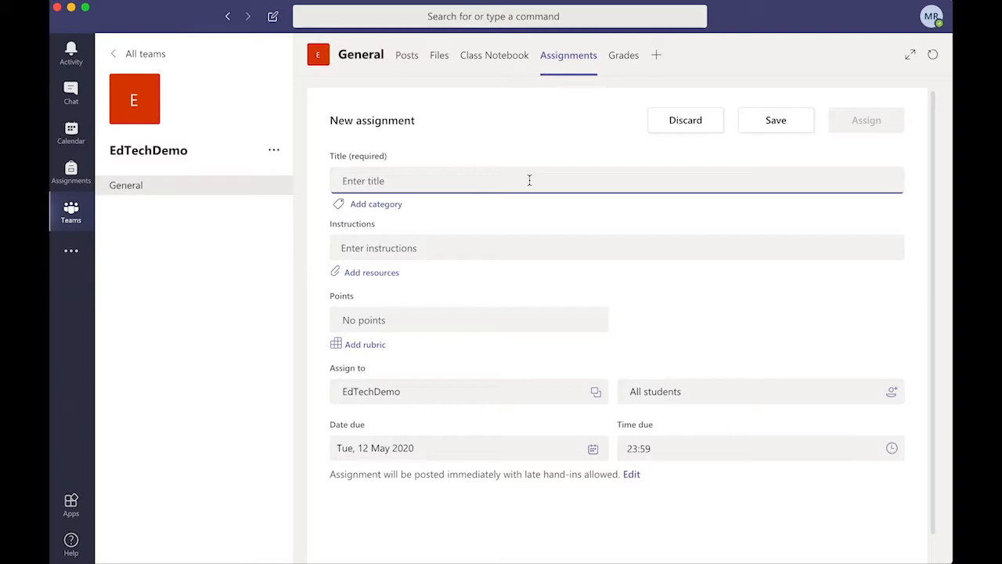
pyautogui.write('H')
pyautogui.press('BackSpace')
pyautogui.write('Ho')
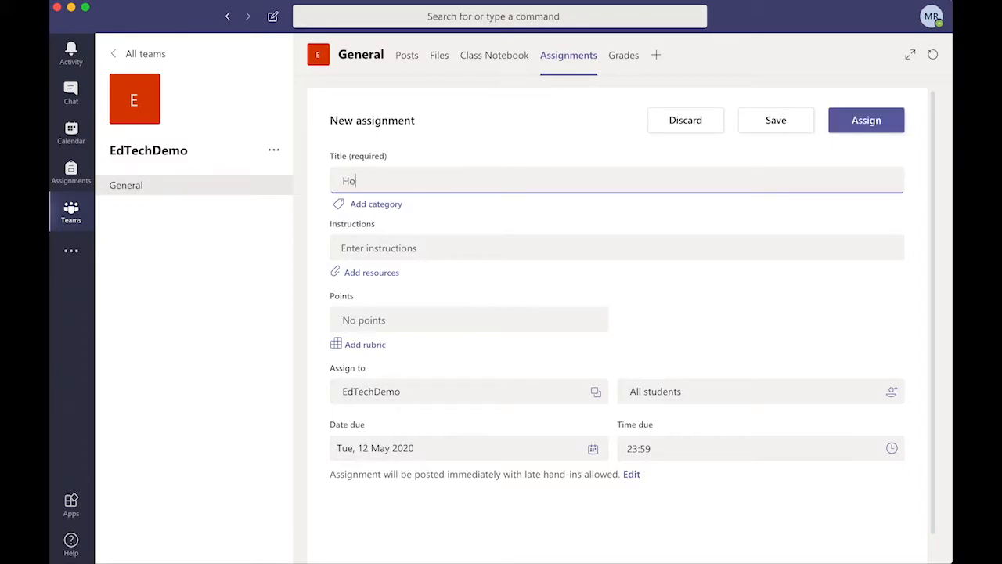
pyautogui.write('mework - Introduction to B')
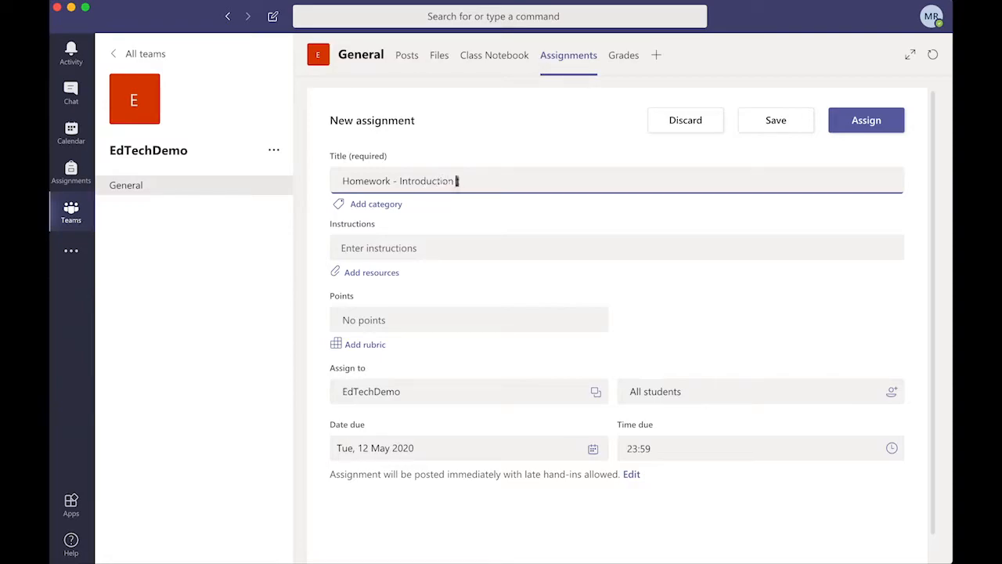
pyautogui.write('inary conversion')
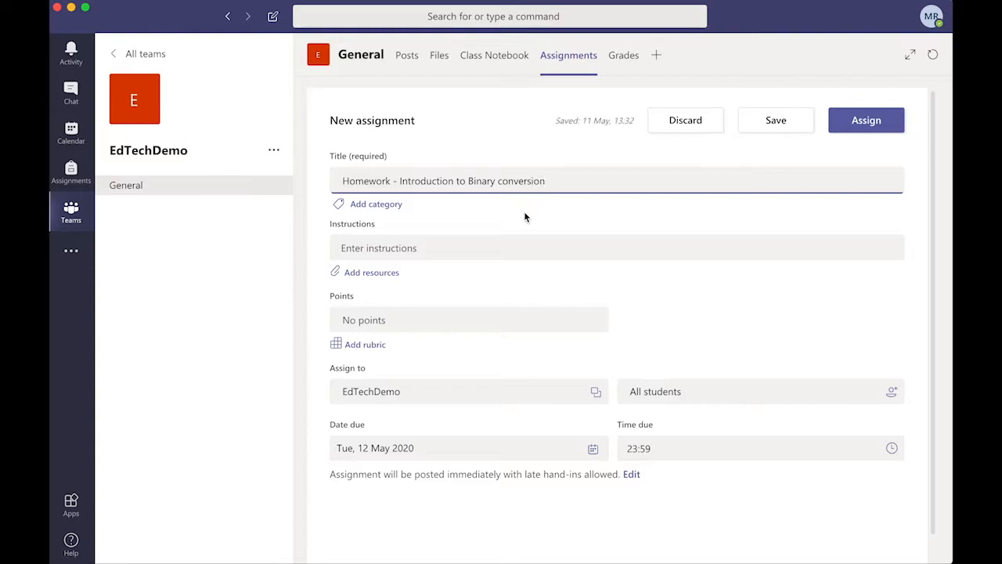
pyautogui.click(473, 182)
pyautogui.press('BackSpace')
pyautogui.write('b')
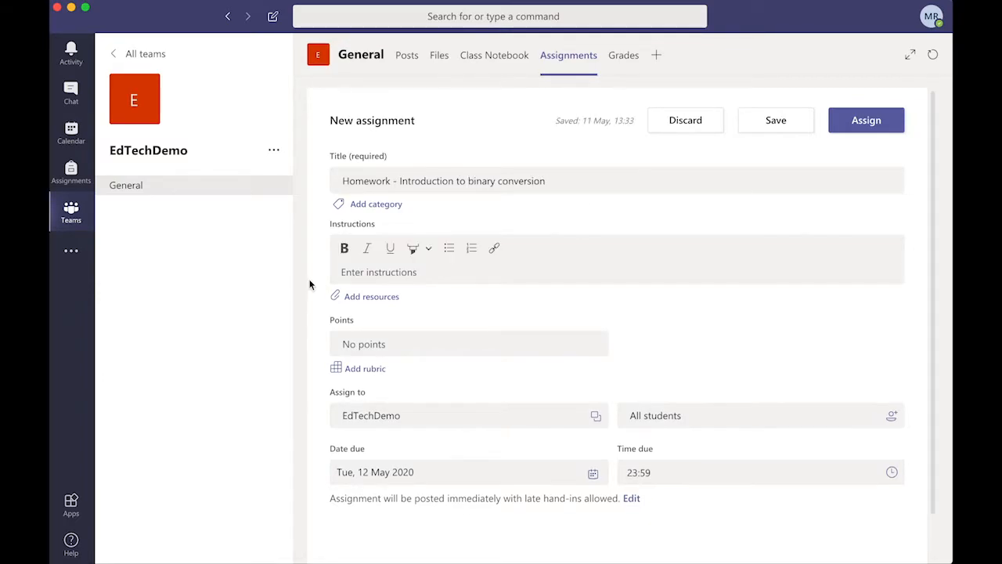
pyautogui.click(309, 284)
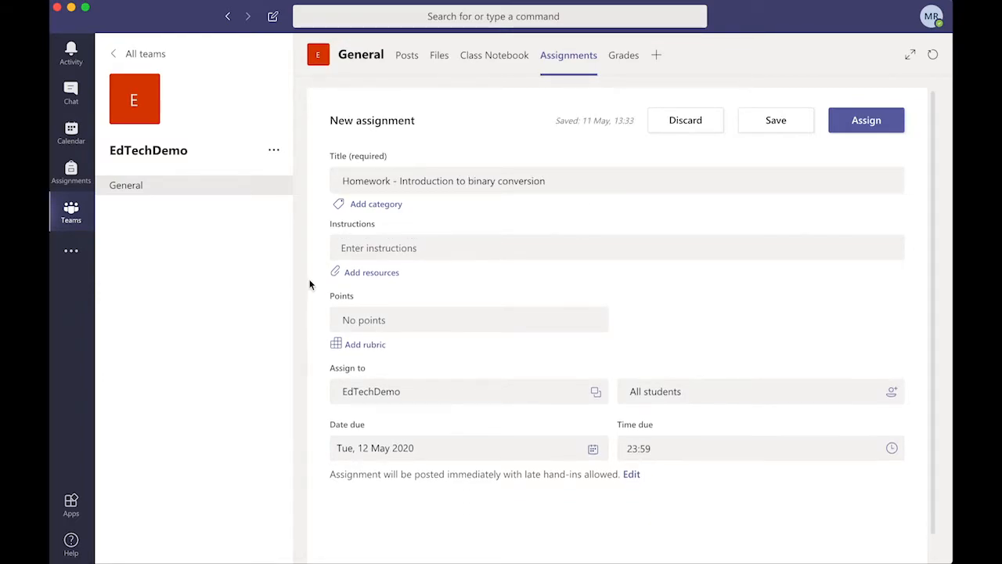
# Enter the assignment instructions "Please complete on the sheet, the binary conversion tasks.".
pyautogui.click(374, 246)
pyautogui.write('Pl')
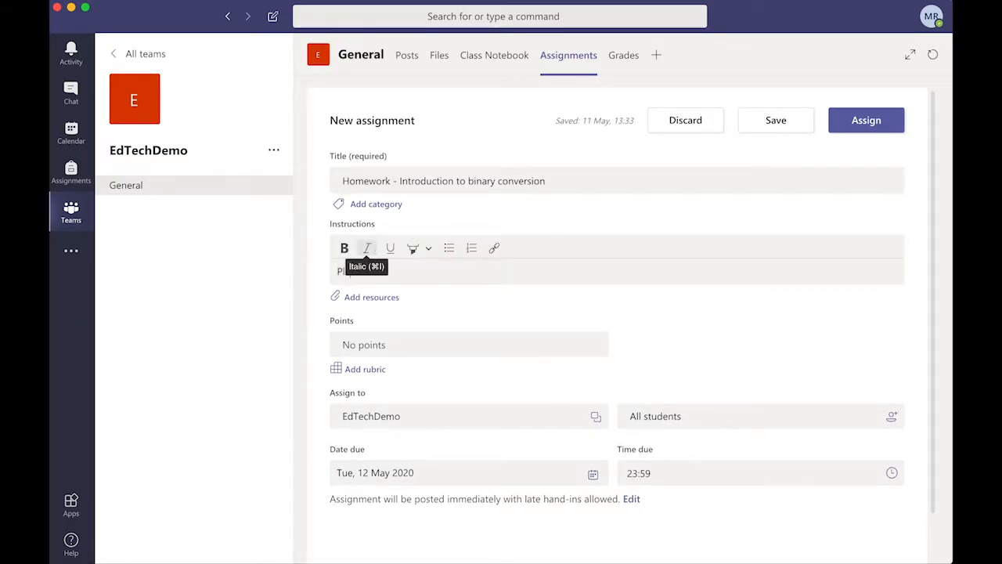
pyautogui.write('ease complete on the sheet, the bina')
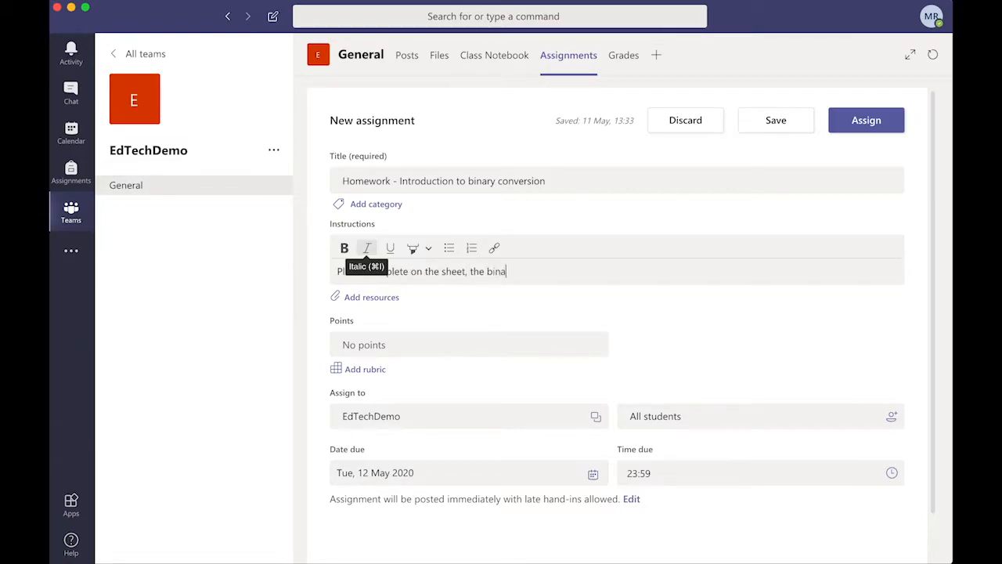
pyautogui.write('ry conversion tasks.')
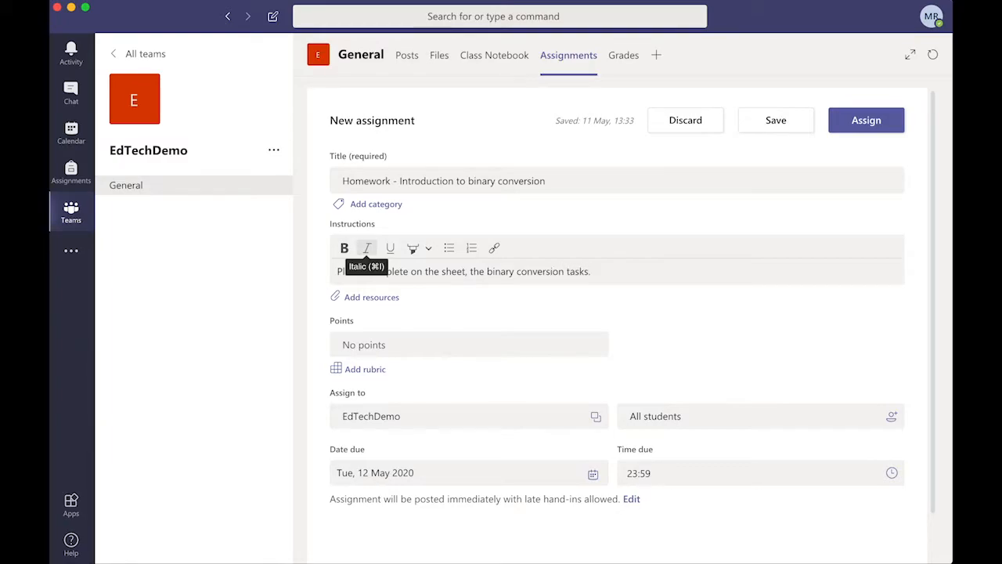
pyautogui.click(306, 265)
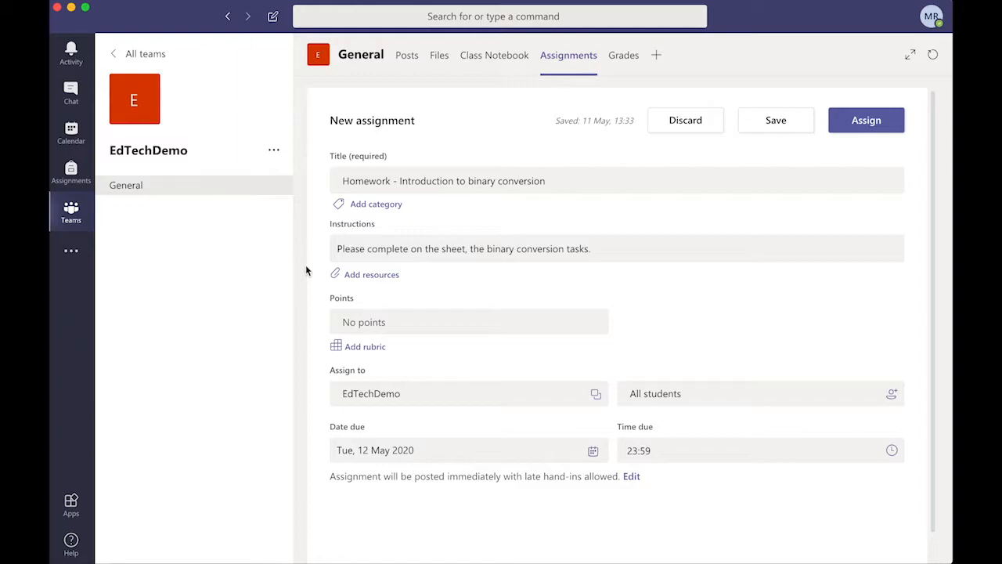
# Attach the Homework - Converting Binary Numbers document from the computer's Desktop as an assignment resource.
pyautogui.click(383, 276)
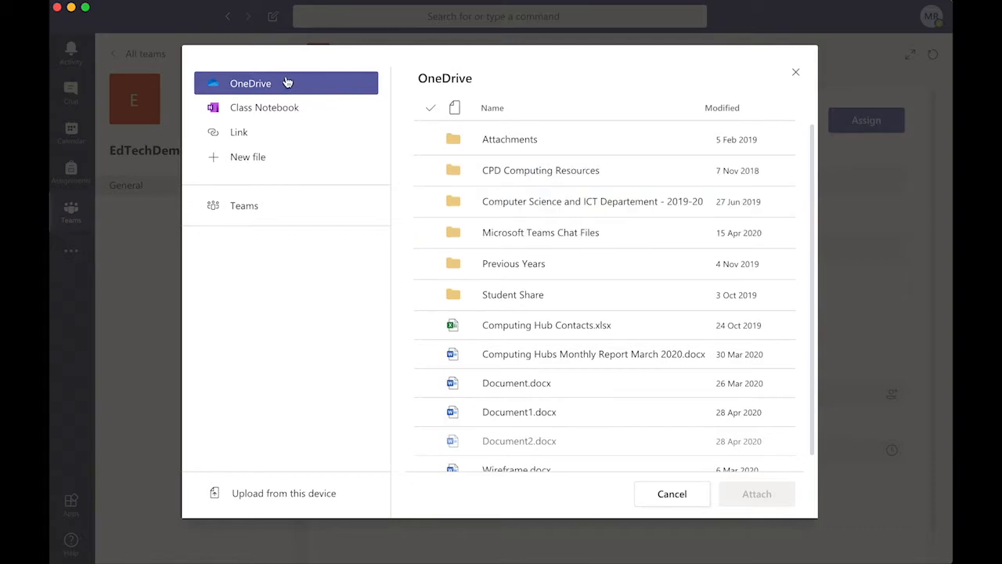
pyautogui.click(266, 106)
pyautogui.click(330, 497)
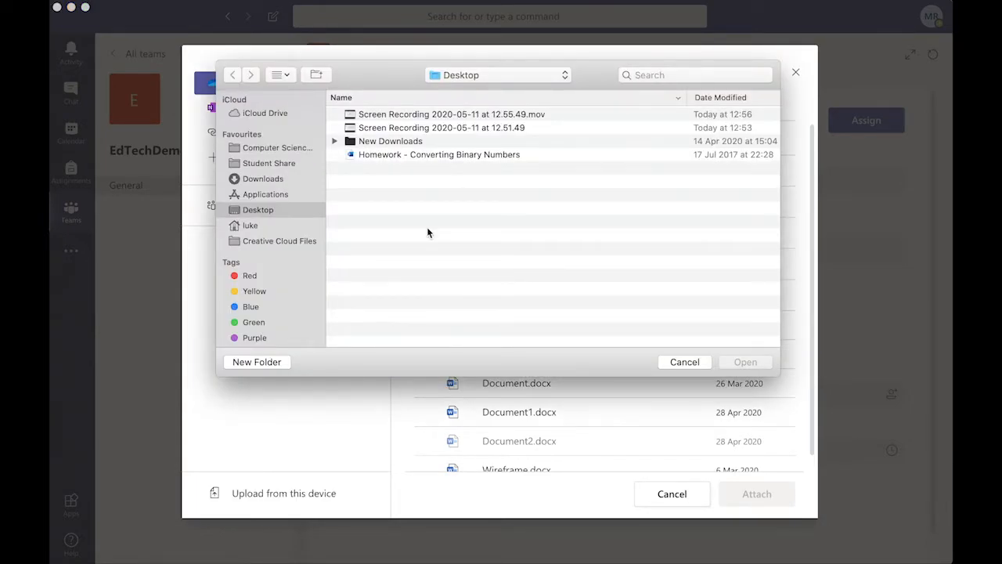
pyautogui.click(499, 157)
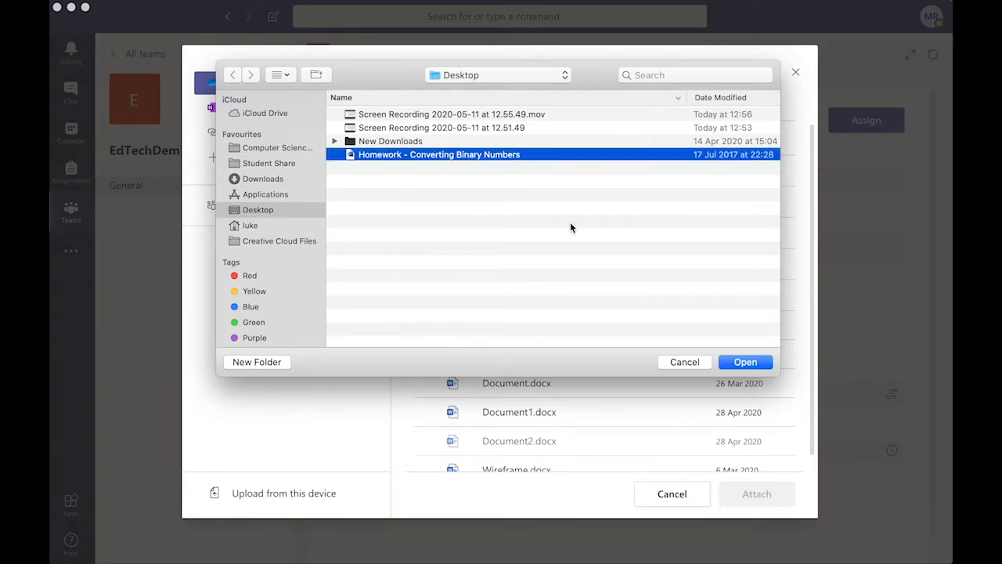
pyautogui.click(744, 362)
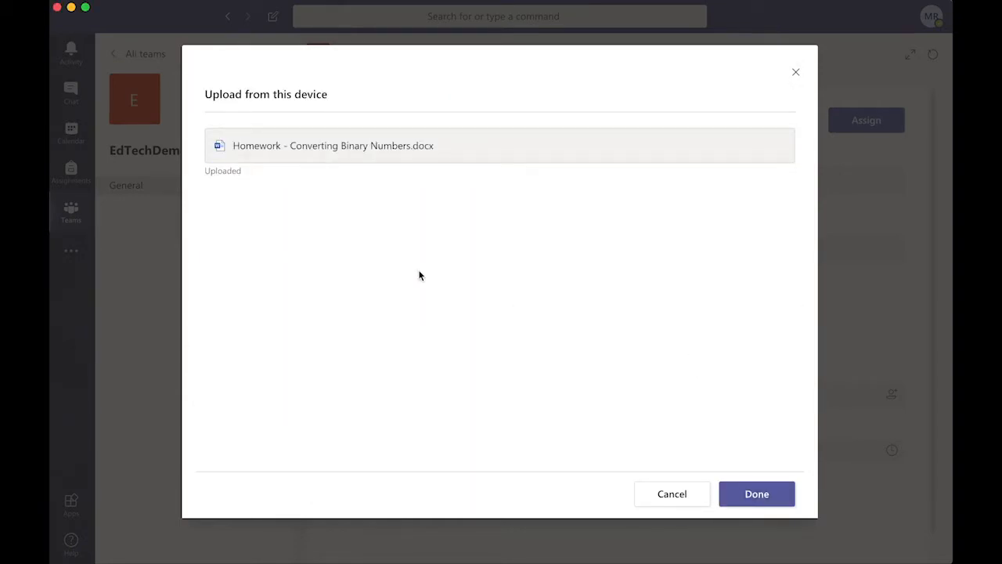
pyautogui.click(780, 494)
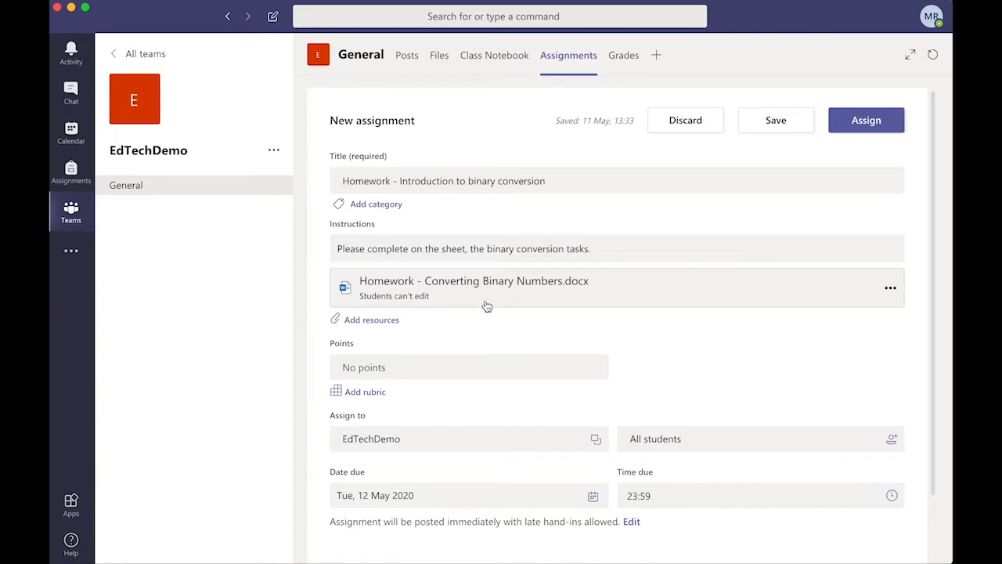
# View which individual students the assignment can be given to, keeping all students selected.
pyautogui.scroll(-2, 457, 326)
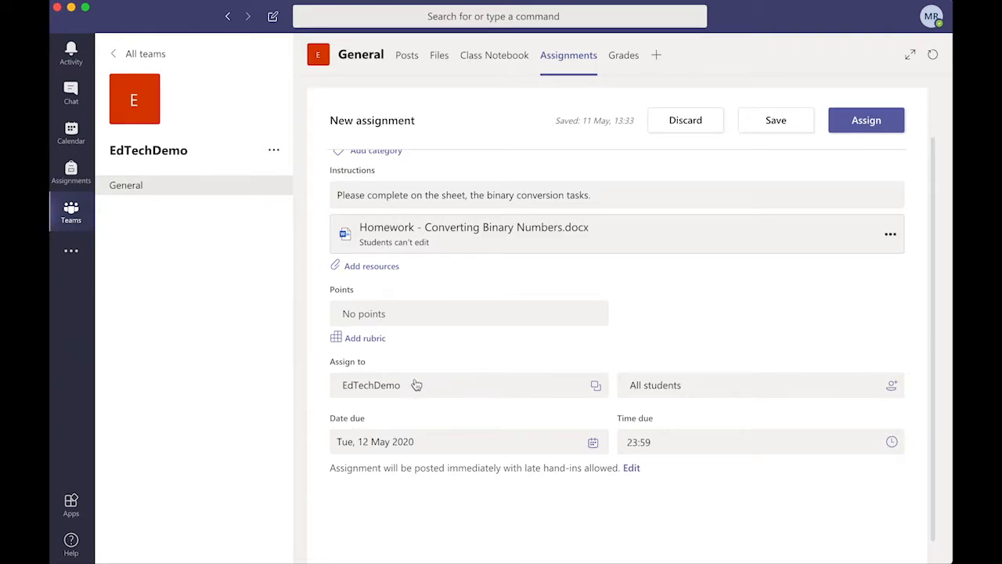
pyautogui.click(747, 395)
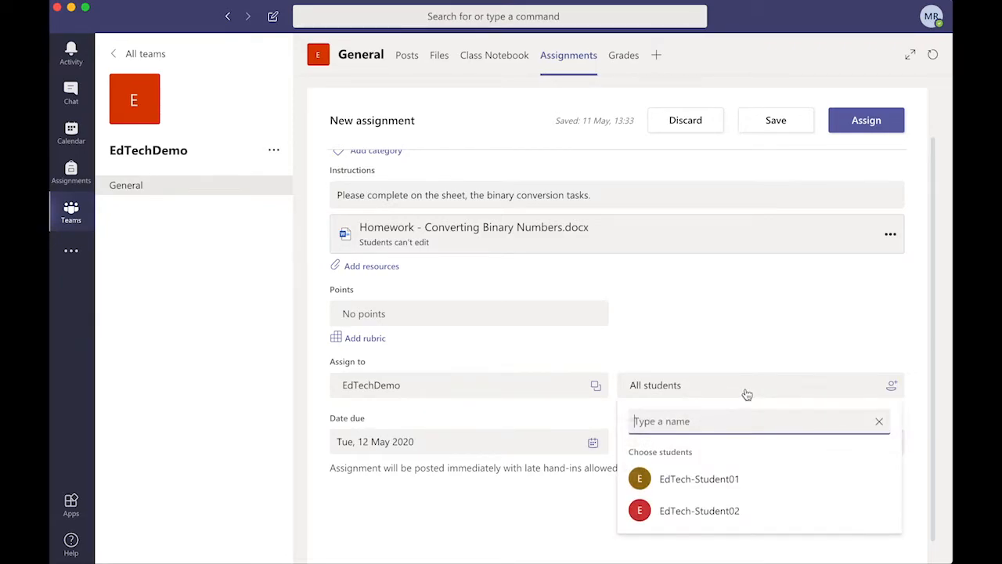
pyautogui.click(749, 345)
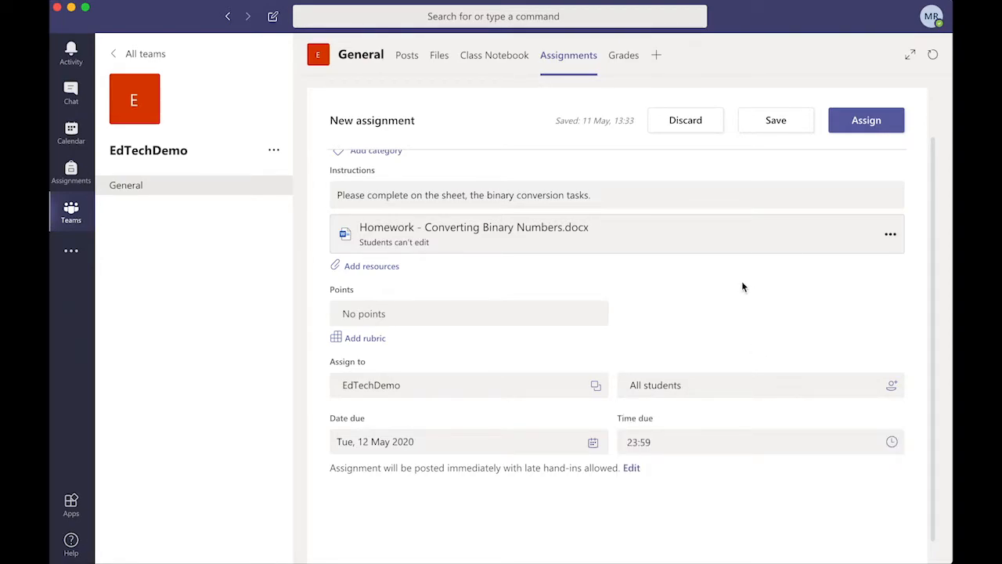
# Set the attached Homework - Converting Binary Numbers document so that students edit their own copy.
pyautogui.scroll(-1, 489, 311)
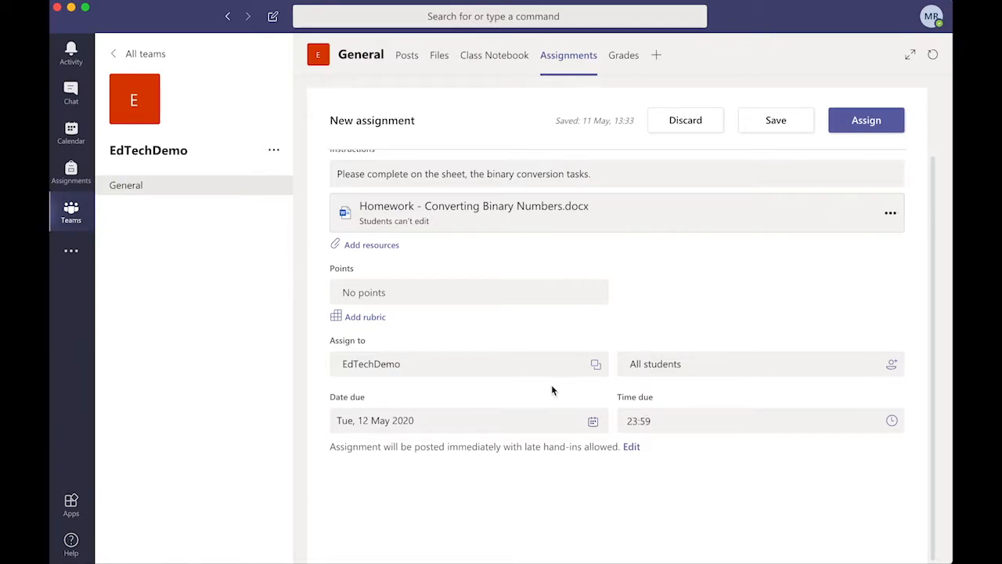
pyautogui.scroll(2, 551, 390)
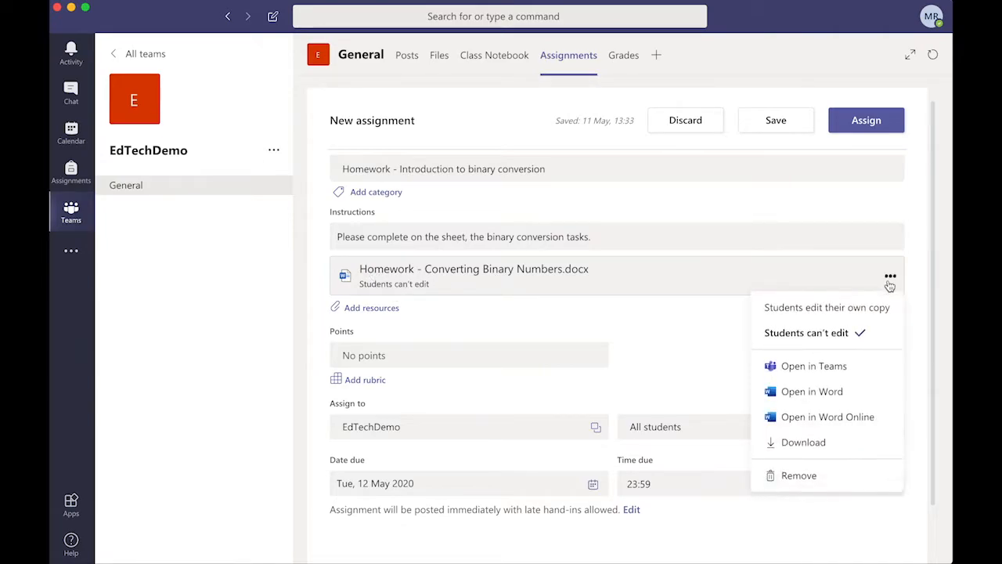
pyautogui.click(853, 316)
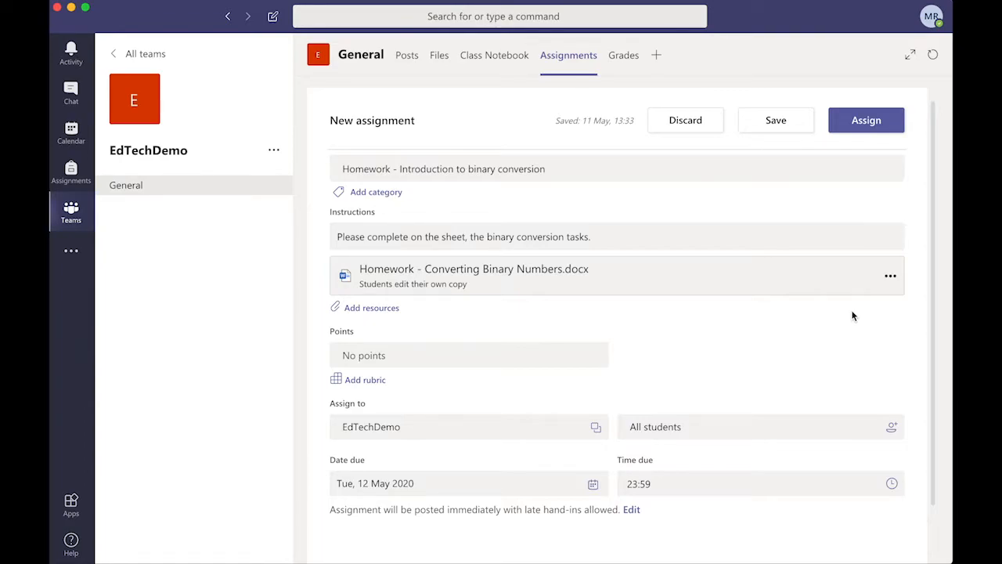
# Assign the homework to all students in EdTechDemo and open it from the assigned list.
pyautogui.scroll(-1, 726, 323)
pyautogui.scroll(2, 726, 323)
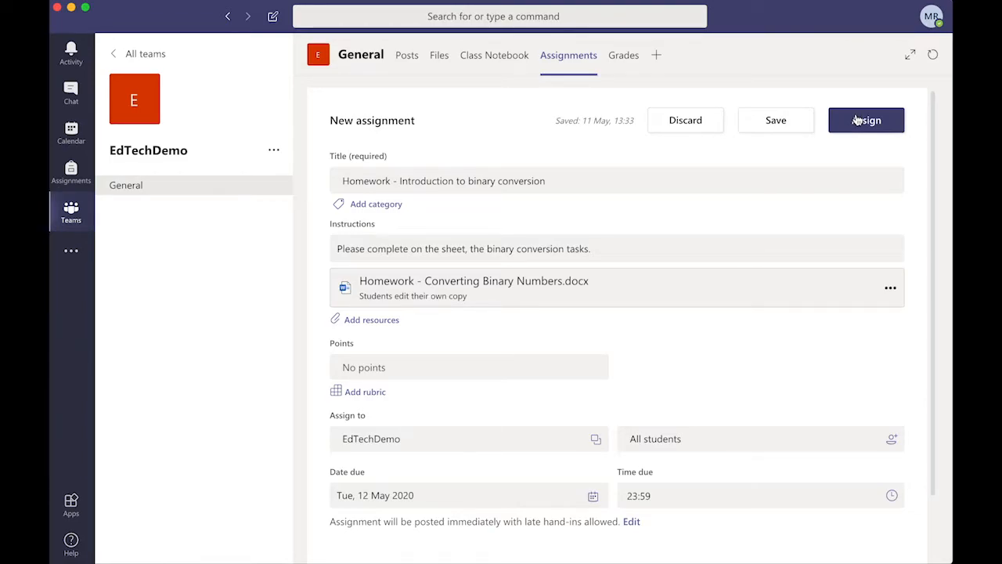
pyautogui.click(883, 120)
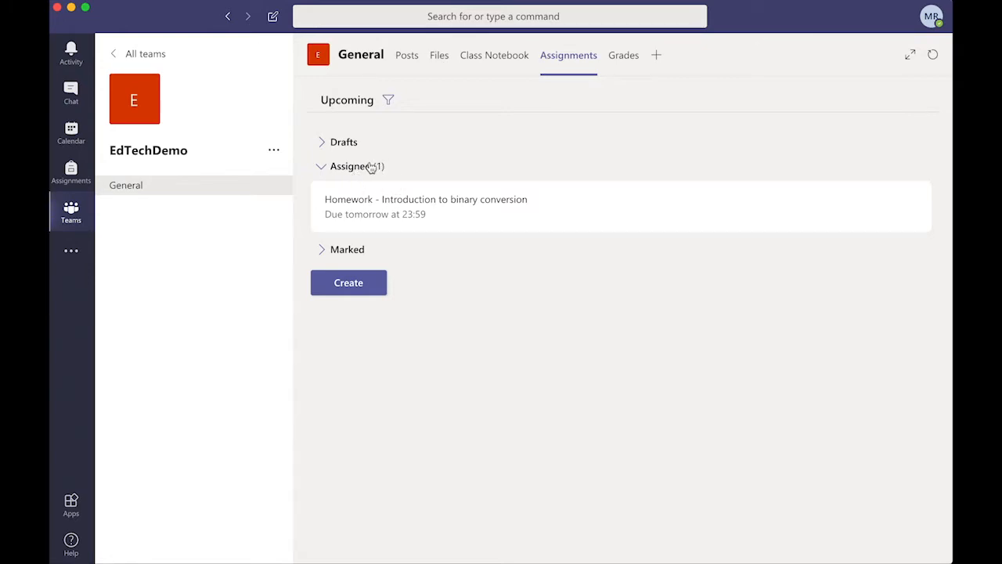
pyautogui.click(483, 216)
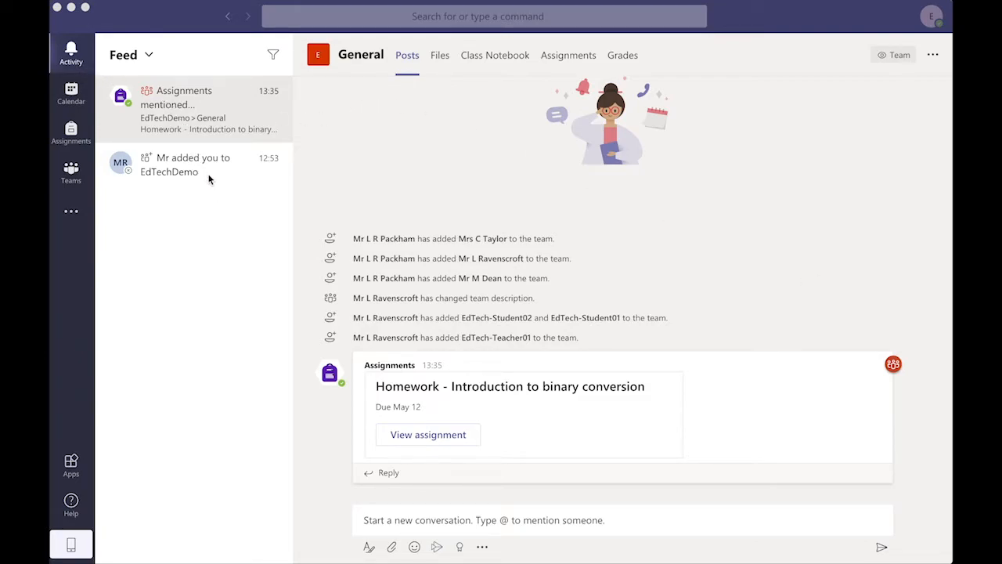
# In the student's account, open the Homework - Introduction to binary conversion assignment from the EdTechDemo class's assigned work.
pyautogui.click(223, 128)
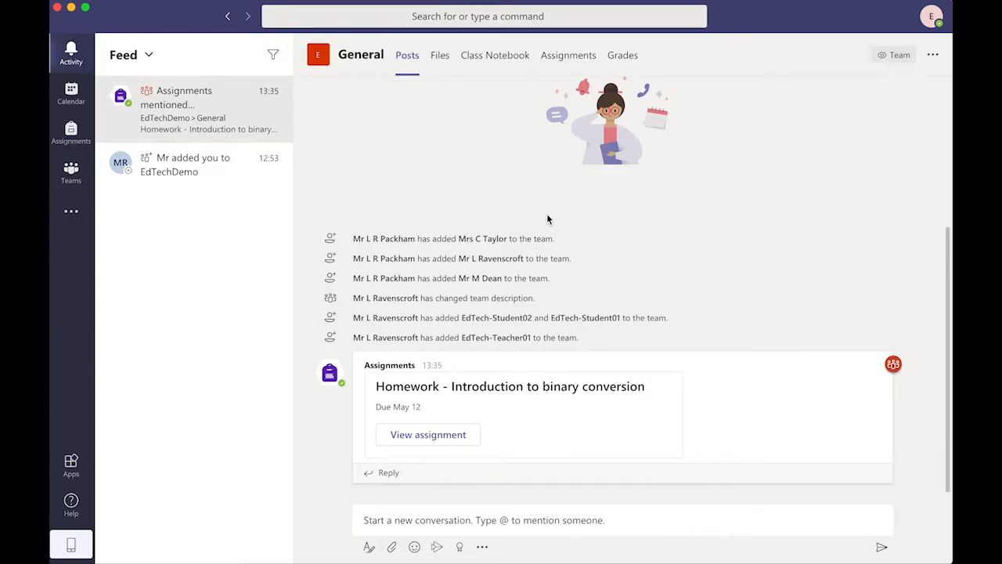
pyautogui.click(71, 133)
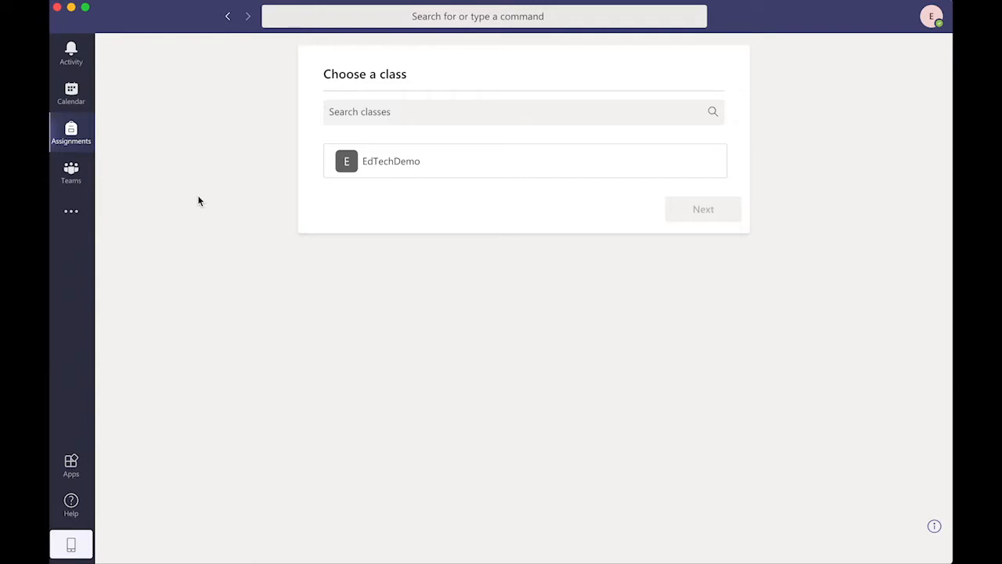
pyautogui.click(431, 174)
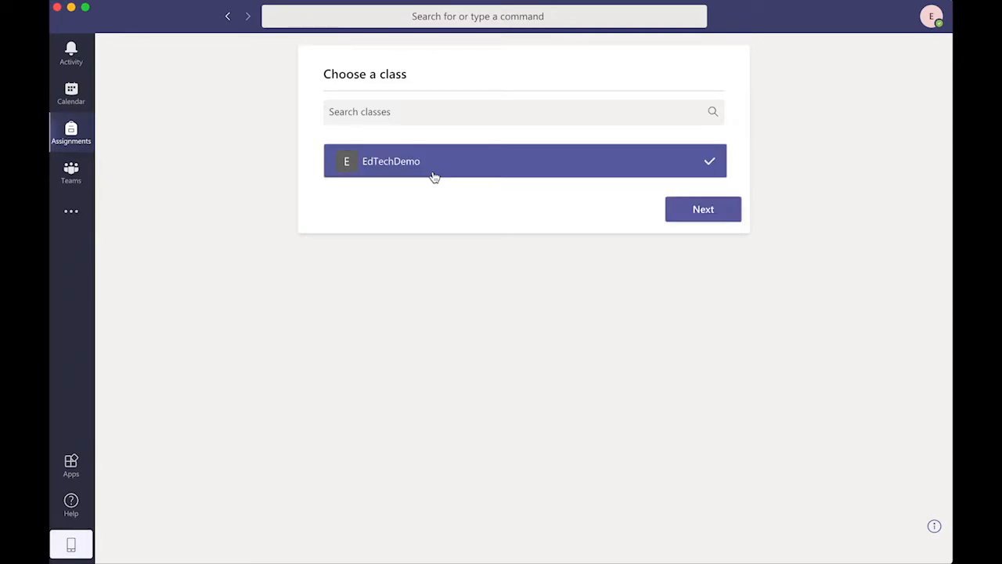
pyautogui.click(686, 222)
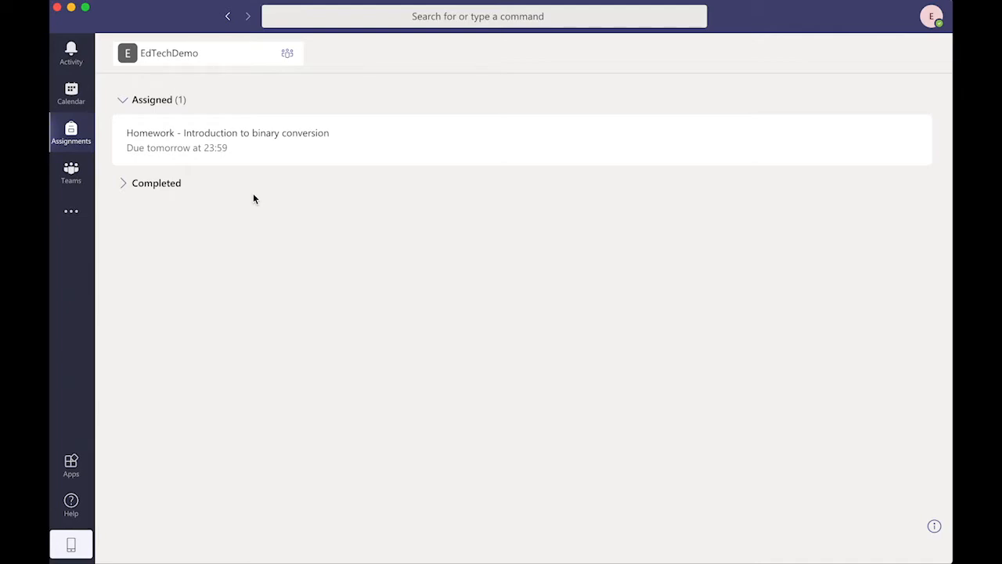
pyautogui.click(374, 147)
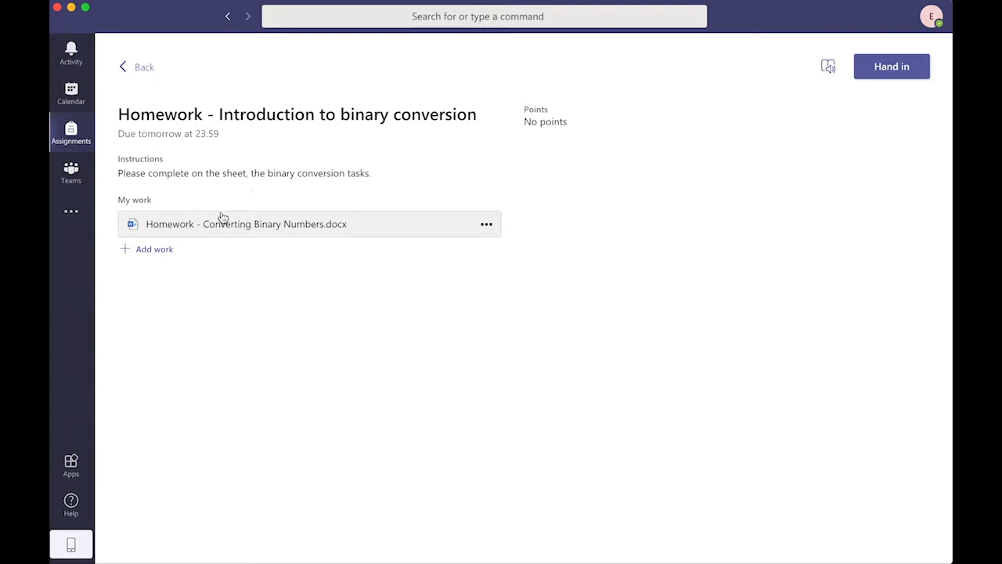
# Open the Homework - Converting Binary Numbers worksheet and switch it to editing in the browser.
pyautogui.click(265, 228)
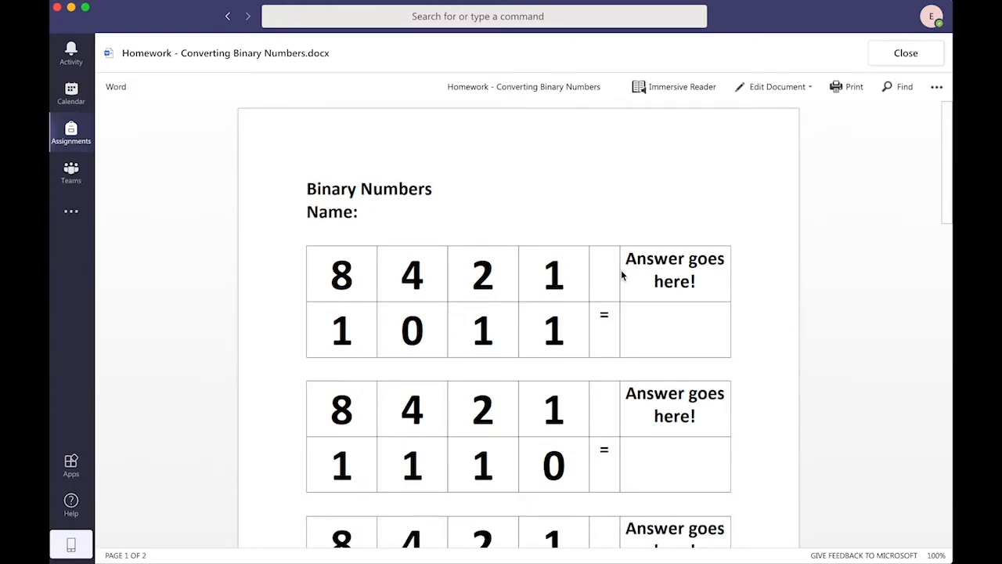
pyautogui.scroll(-3, 664, 260)
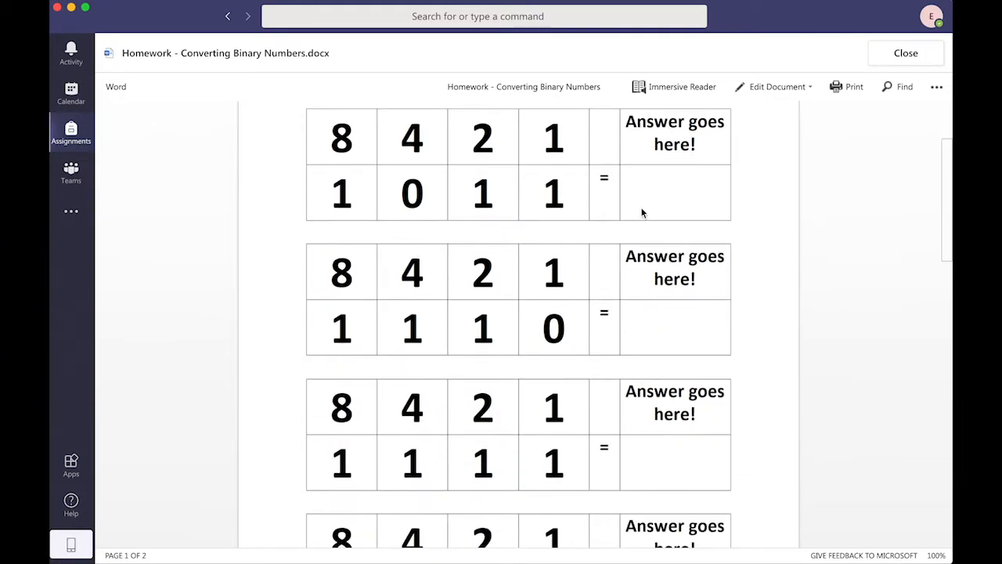
pyautogui.click(799, 92)
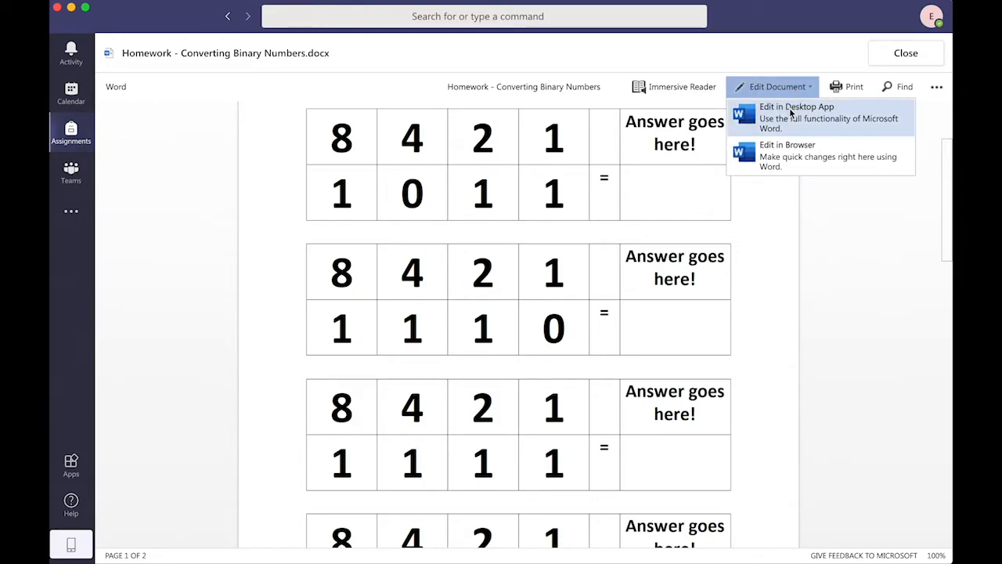
pyautogui.click(791, 162)
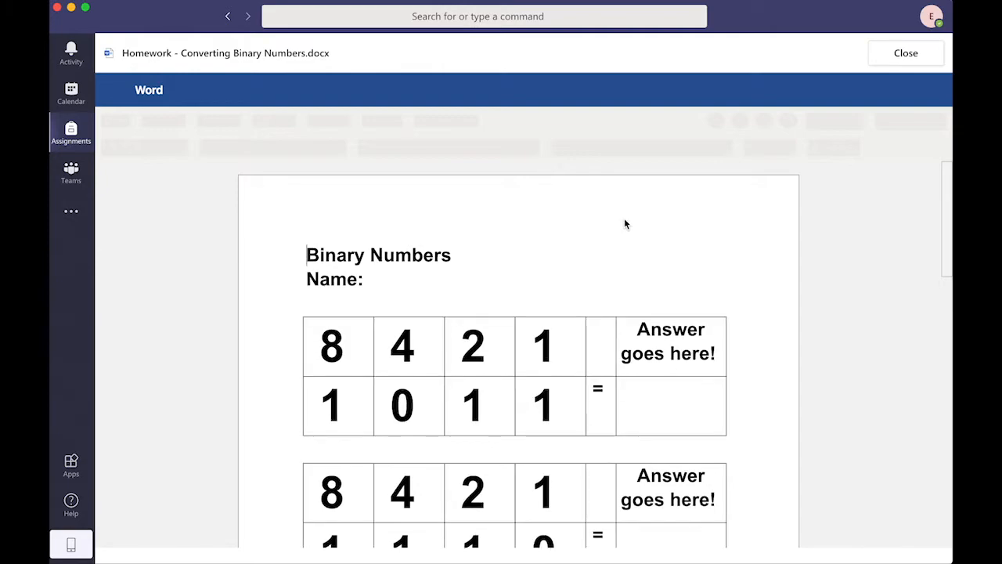
# Look through the worksheet's binary conversion tables and their answer cells.
pyautogui.scroll(-3, 624, 218)
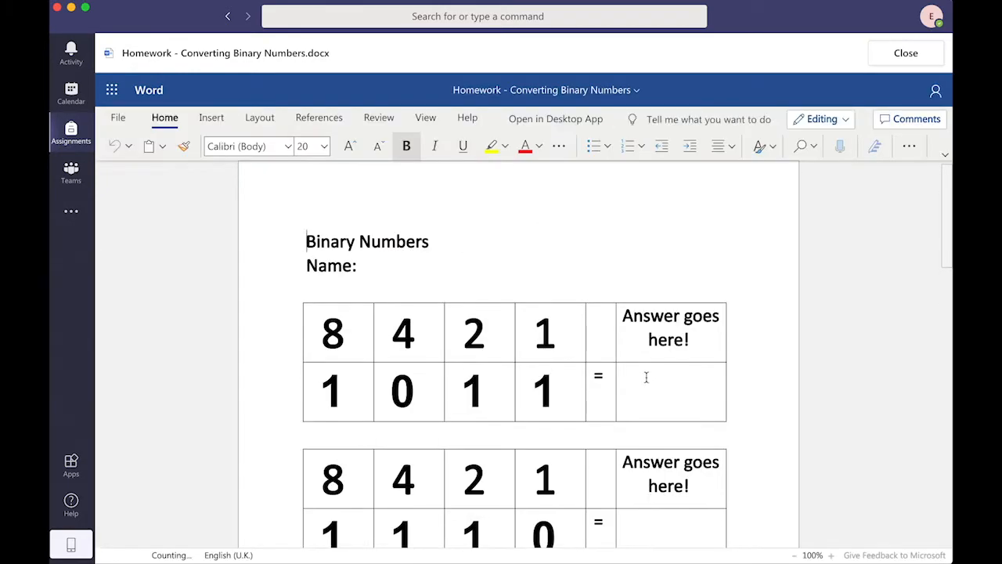
pyautogui.click(643, 376)
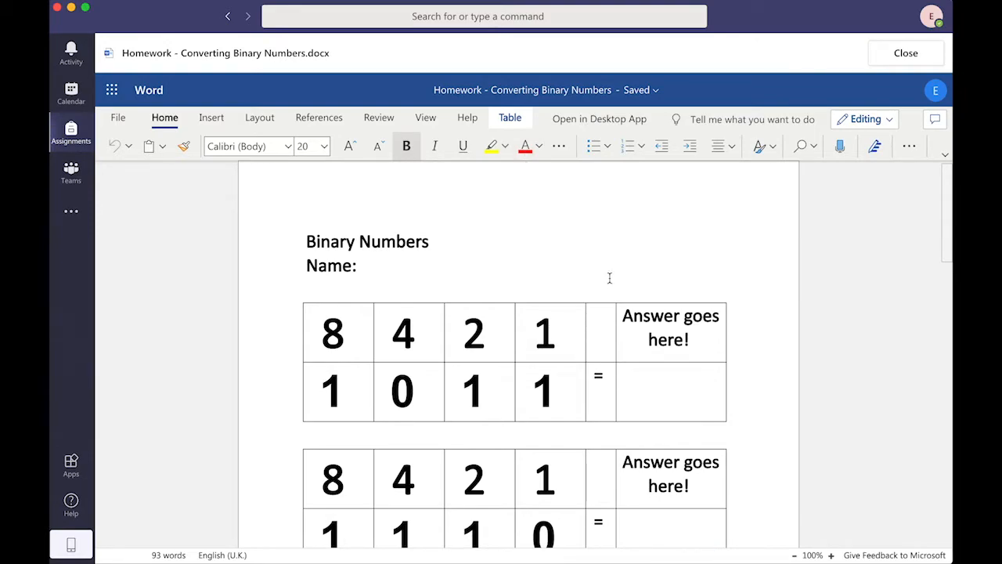
pyautogui.scroll(-5, 676, 352)
pyautogui.scroll(-4, 676, 353)
pyautogui.scroll(6, 676, 352)
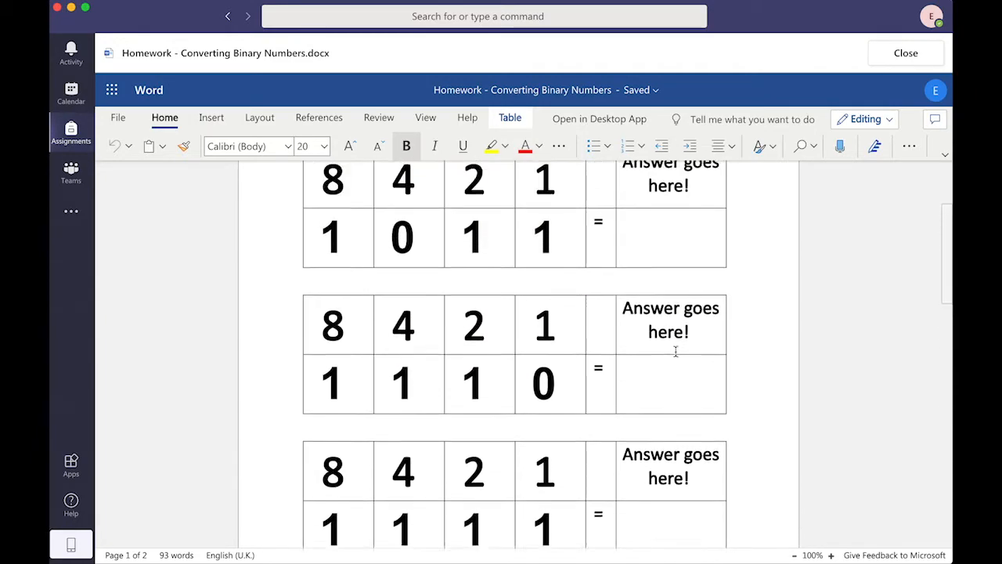
pyautogui.scroll(1, 676, 352)
pyautogui.scroll(-5, 651, 318)
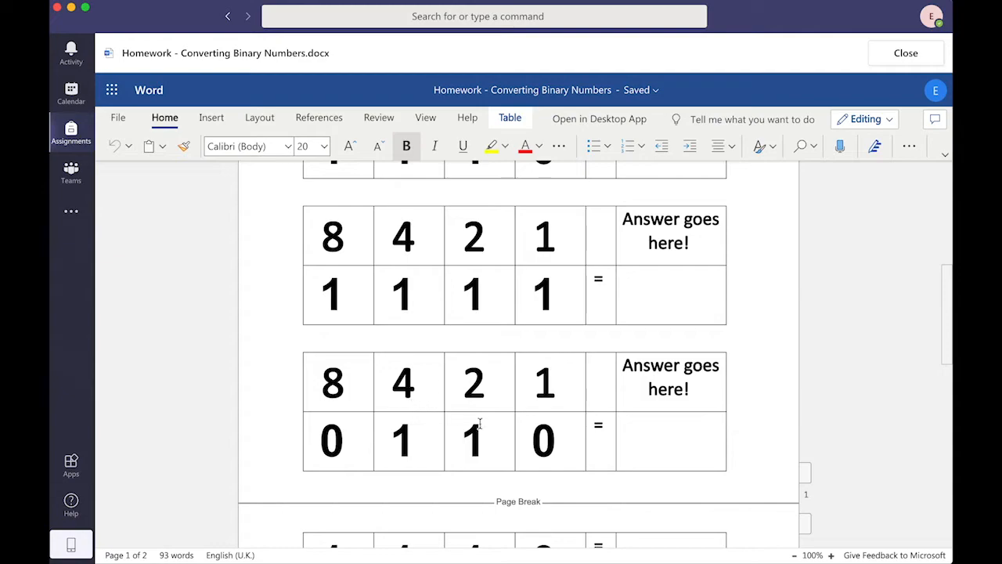
pyautogui.scroll(5, 666, 383)
# Fill in the answer cells of the first four conversion tables with 11, 14, 15 and 7.
pyautogui.click(664, 399)
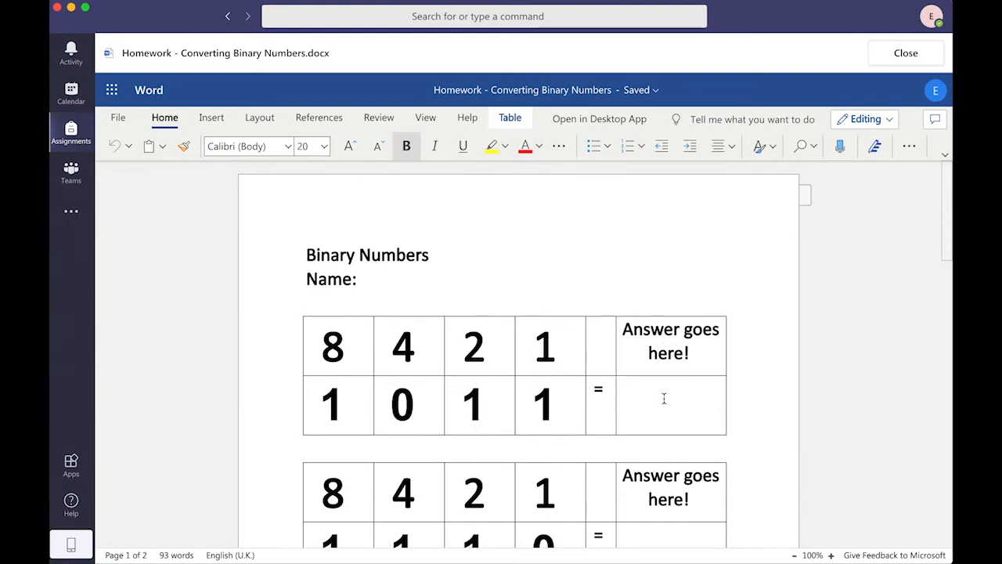
pyautogui.write('11')
pyautogui.scroll(-3, 662, 400)
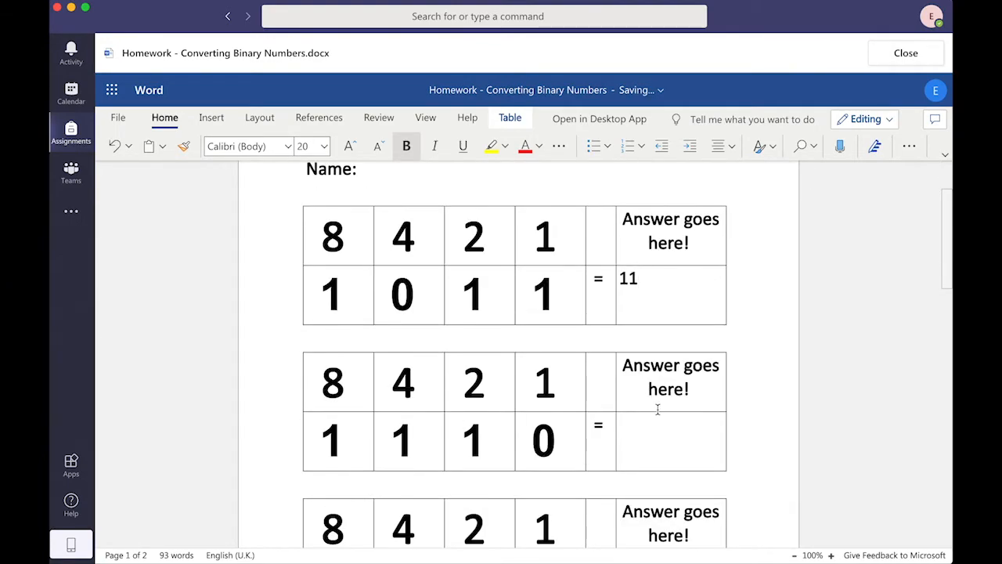
pyautogui.click(641, 448)
pyautogui.write('14')
pyautogui.scroll(-3, 641, 449)
pyautogui.click(640, 447)
pyautogui.write('15')
pyautogui.scroll(-5, 638, 421)
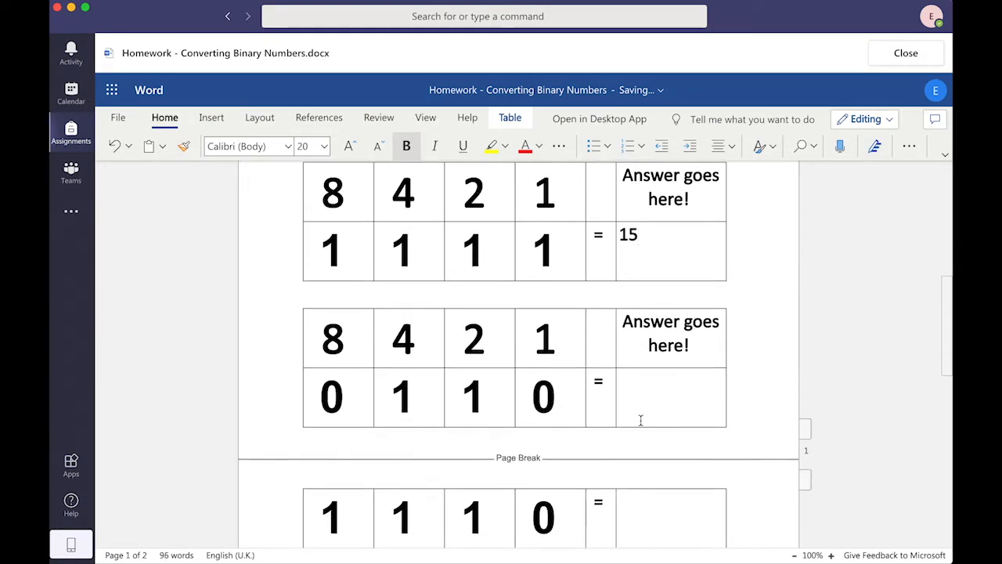
pyautogui.click(660, 378)
pyautogui.write('7')
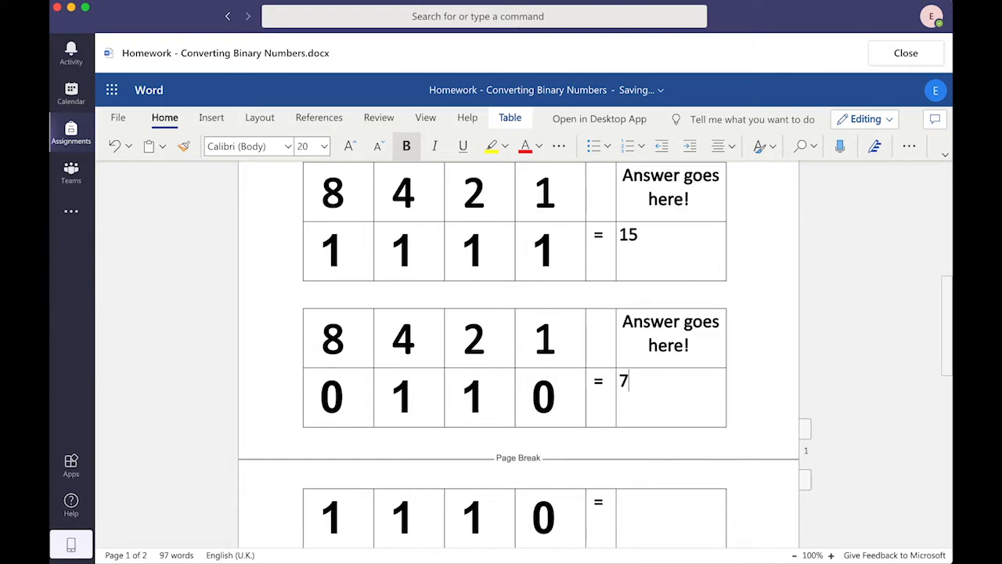
# Look over the rest of the worksheet, close it, and reopen it briefly to check the saved answers.
pyautogui.scroll(-8, 518, 352)
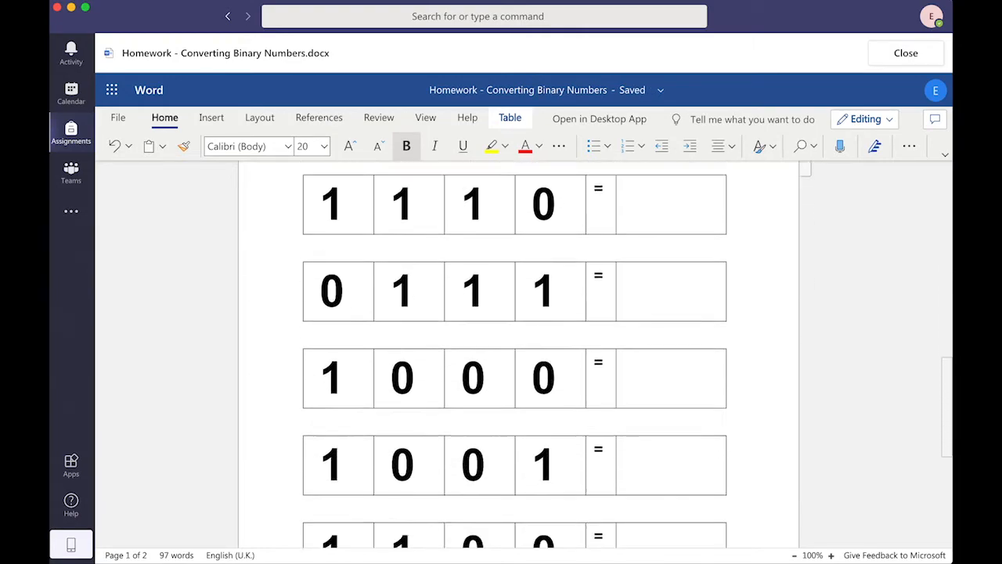
pyautogui.scroll(-2, 519, 352)
pyautogui.scroll(10, 518, 352)
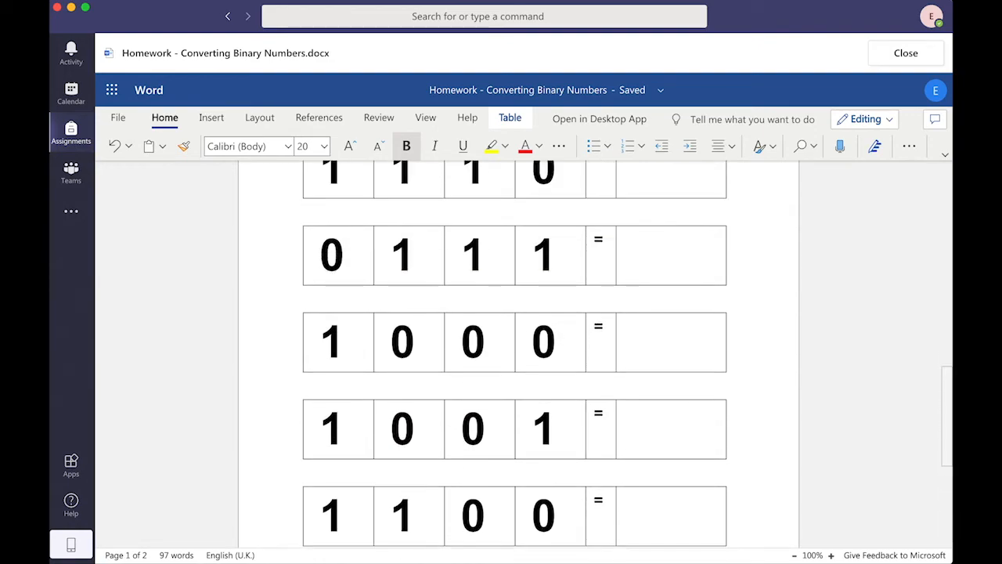
pyautogui.scroll(6, 651, 377)
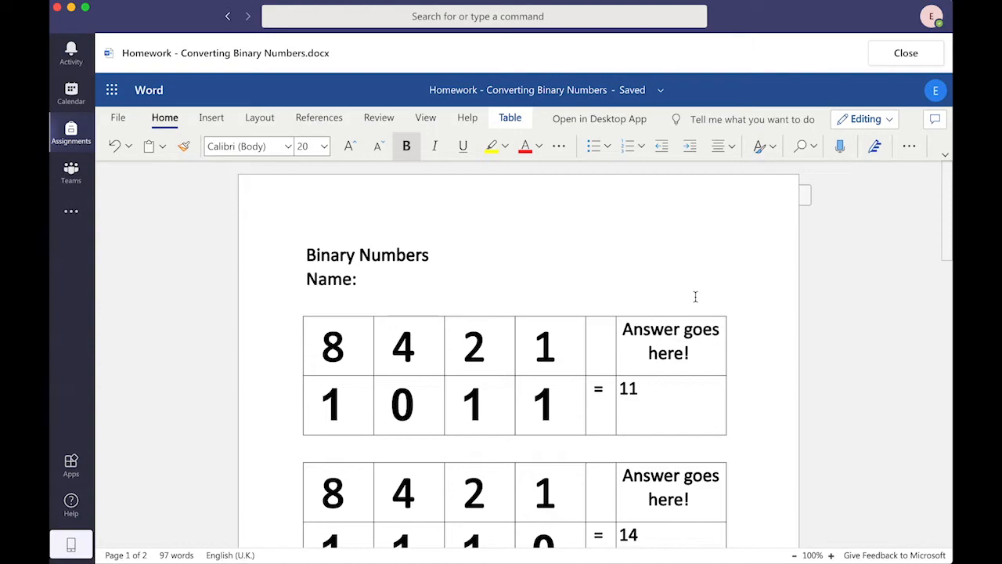
pyautogui.click(900, 53)
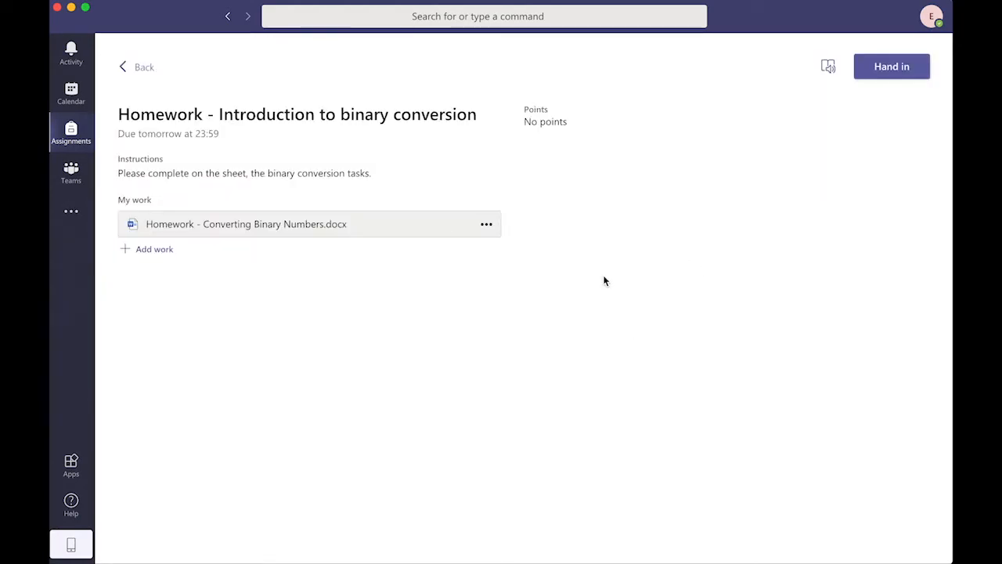
pyautogui.click(401, 233)
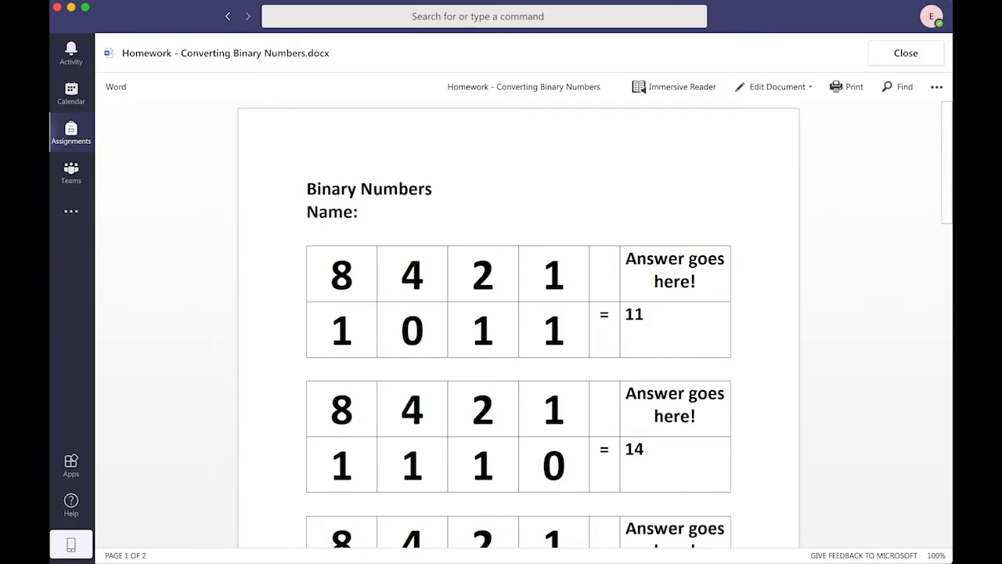
pyautogui.click(921, 55)
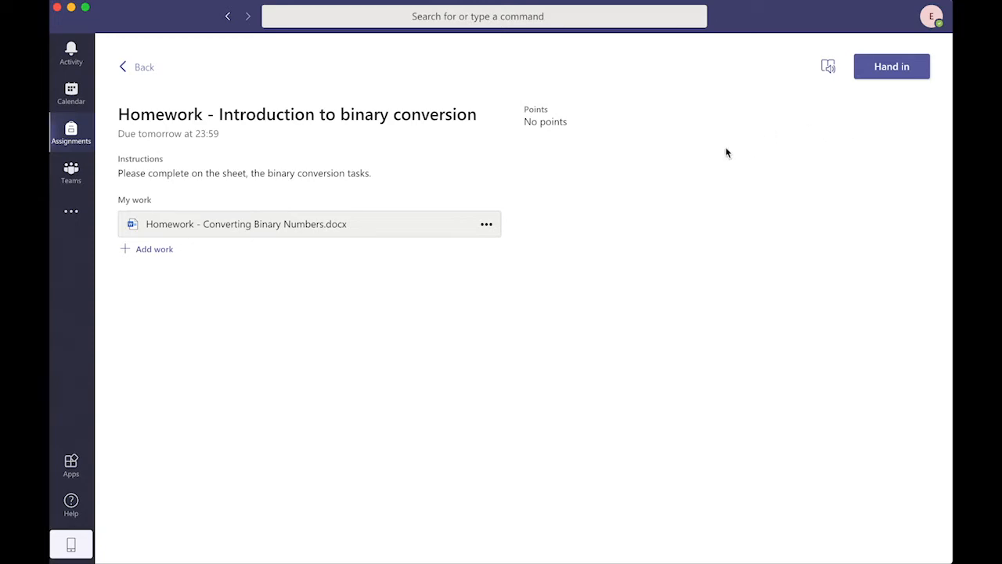
# Hand in the binary conversion homework and return to the class's assignments to view the completed work.
pyautogui.click(906, 74)
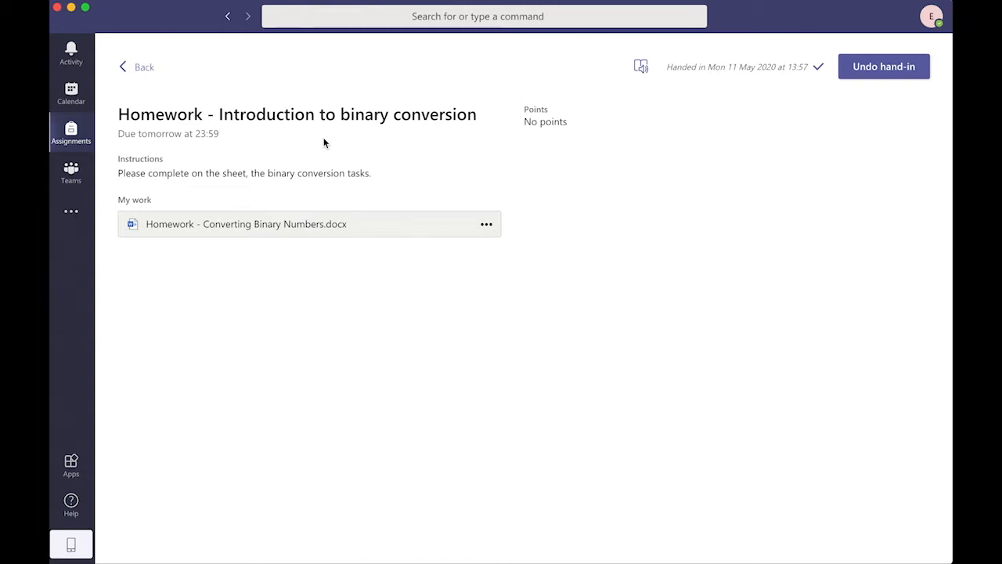
pyautogui.click(142, 69)
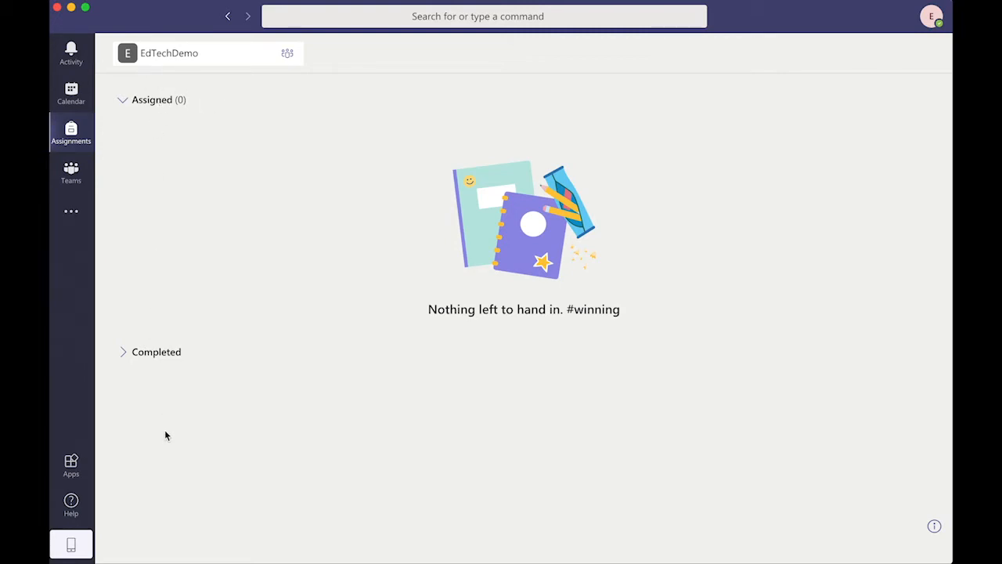
pyautogui.click(127, 362)
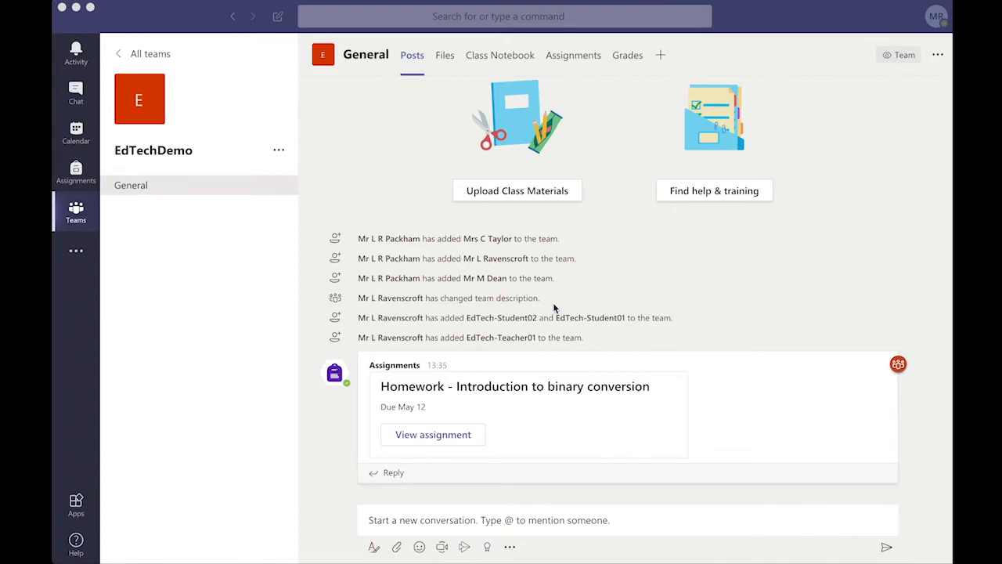
# Switch to the teacher's account and open the binary conversion homework's marking list from the EdTechDemo class assignments.
pyautogui.click(382, 154)
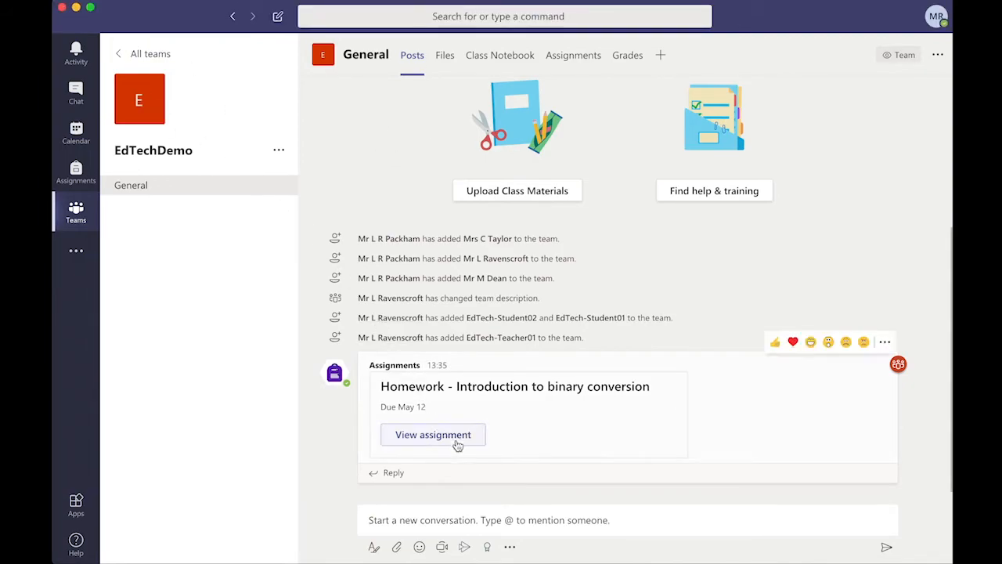
pyautogui.click(577, 59)
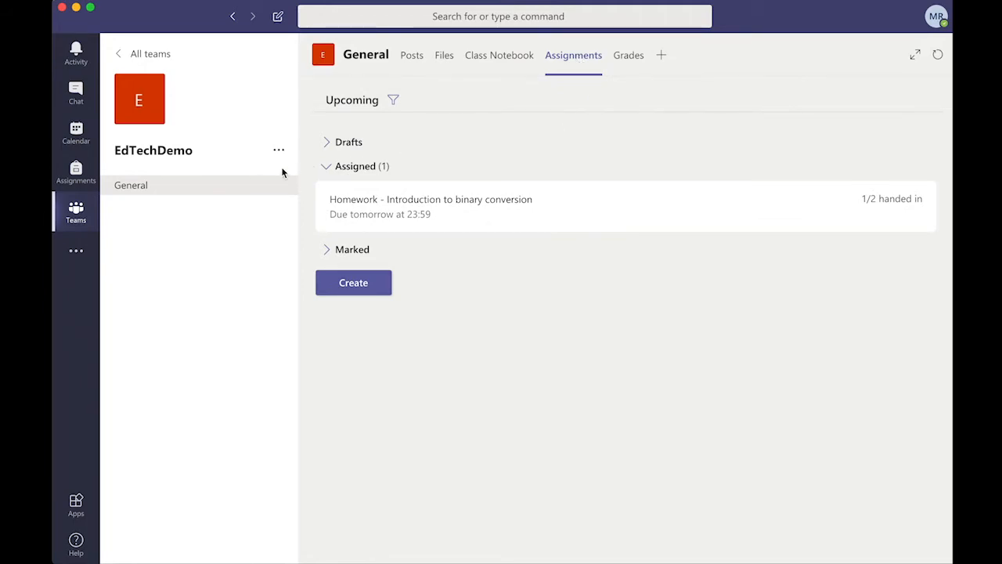
pyautogui.click(76, 181)
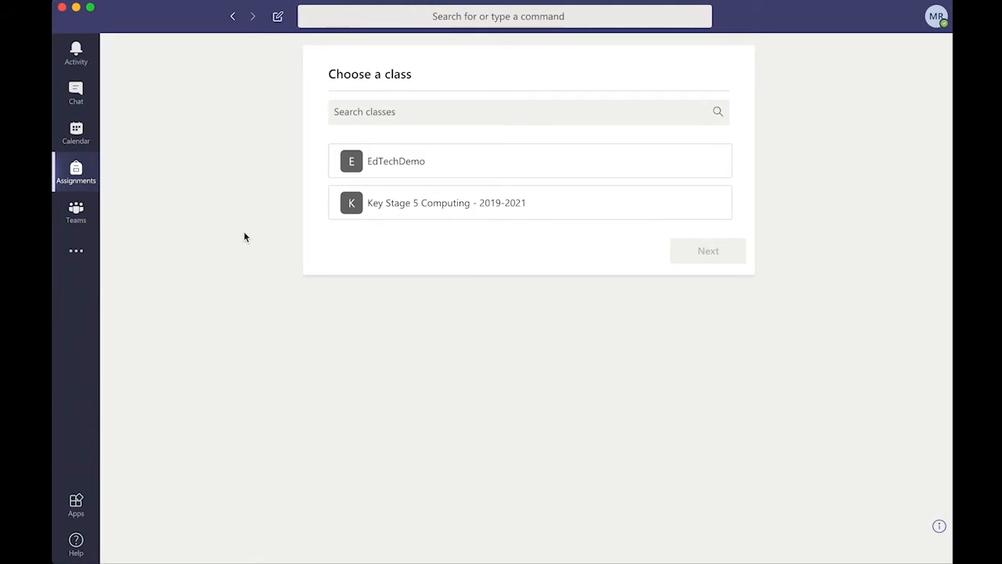
pyautogui.click(405, 156)
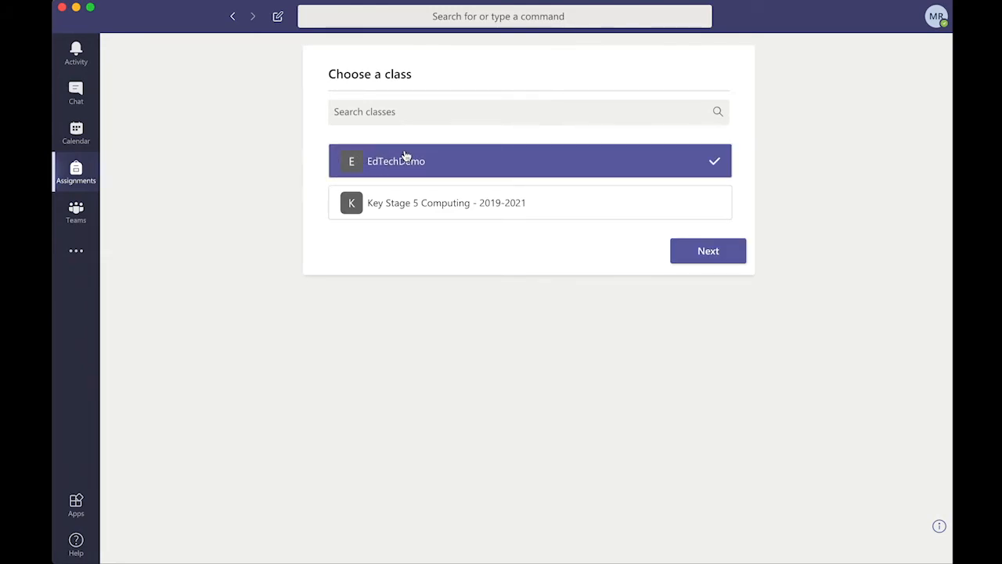
pyautogui.click(715, 246)
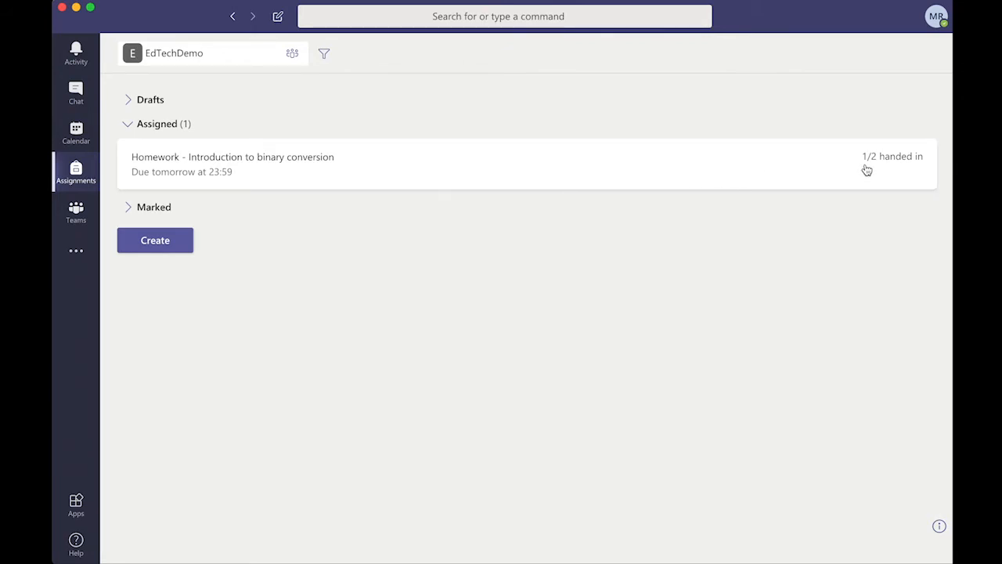
pyautogui.click(512, 163)
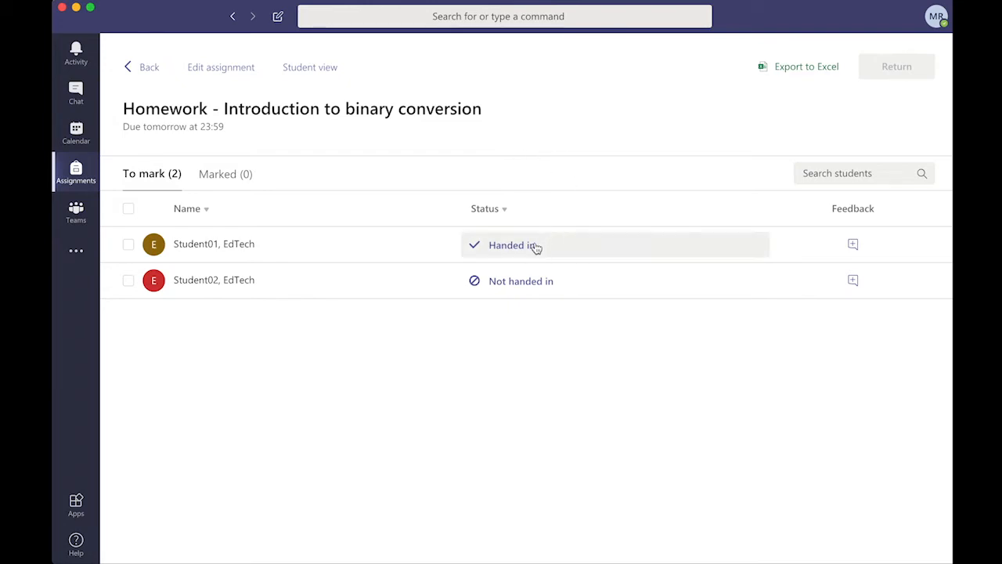
# Open the handed-in student's worksheet from the marking list and review the answers to the first four tables.
pyautogui.click(510, 253)
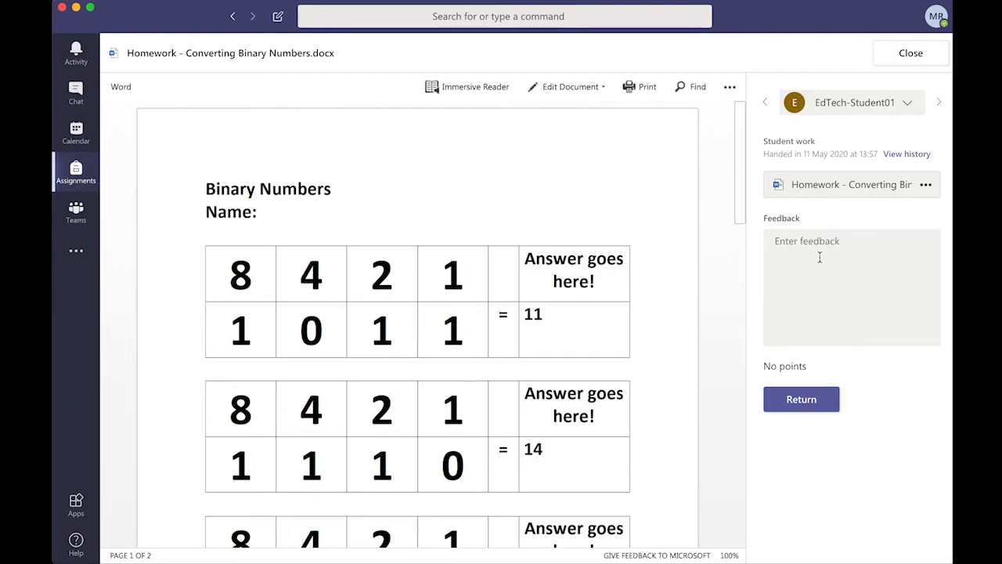
pyautogui.scroll(-3, 511, 300)
pyautogui.scroll(-4, 511, 300)
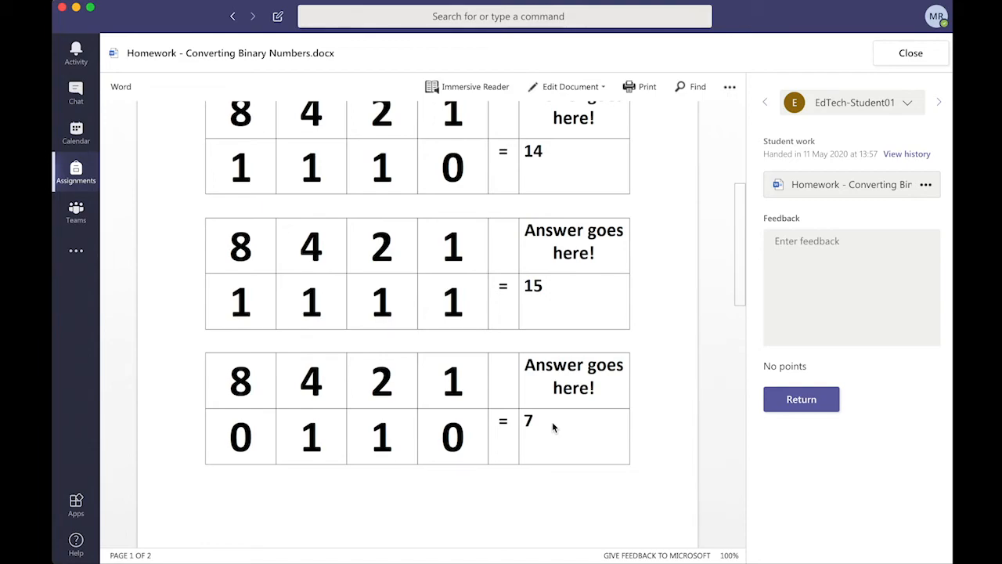
# Begin the student's feedback with "Well done, great effort. Question 1, 2 and 3 are perfect. Go back and check".
pyautogui.click(790, 286)
pyautogui.write('WEll')
pyautogui.press('BackSpace')
pyautogui.press('BackSpace')
pyautogui.press('BackSpace')
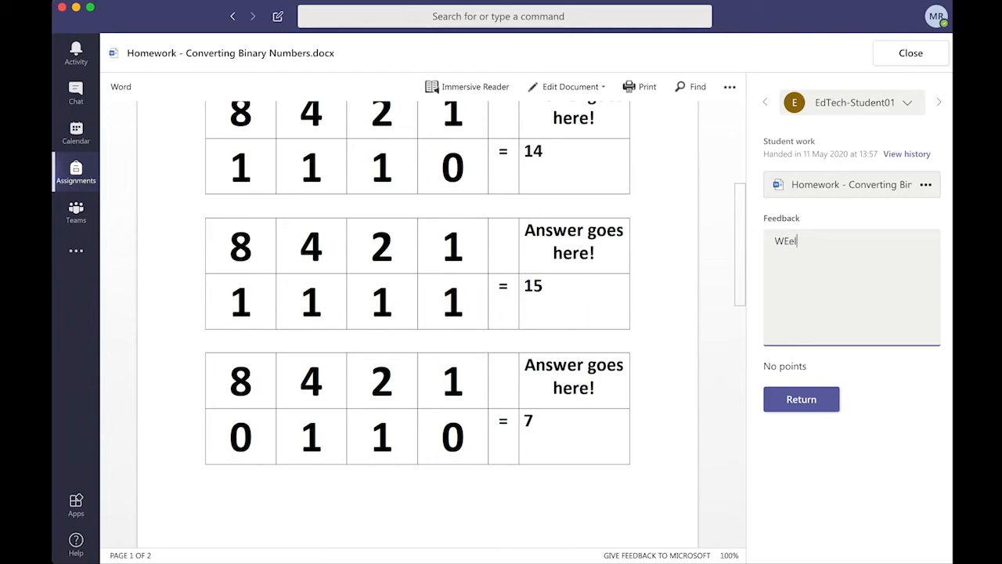
pyautogui.write('ell done, great effort. Question ')
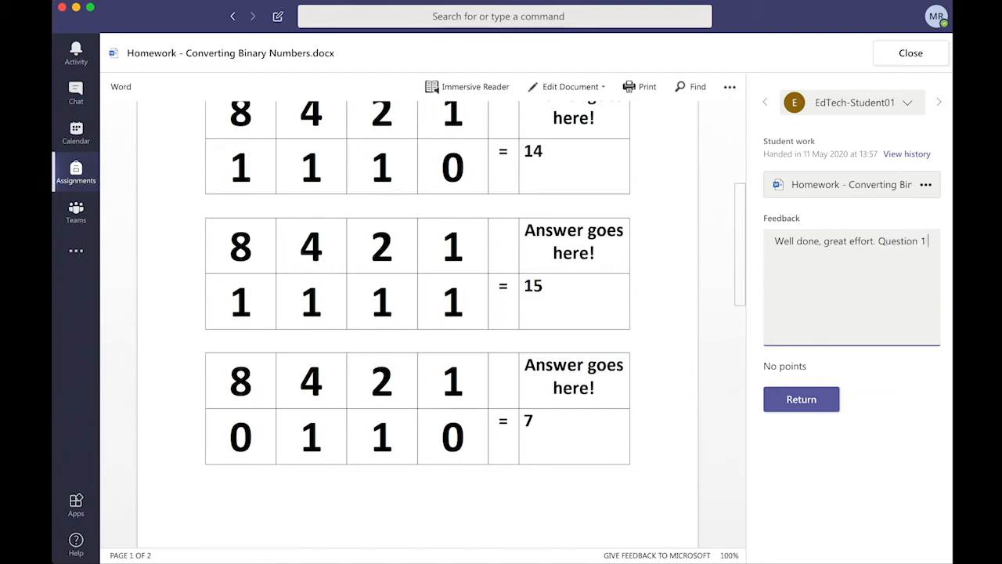
pyautogui.write('1,2')
pyautogui.press('BackSpace')
pyautogui.write('2 and 3 are perfect. Go back and check ')
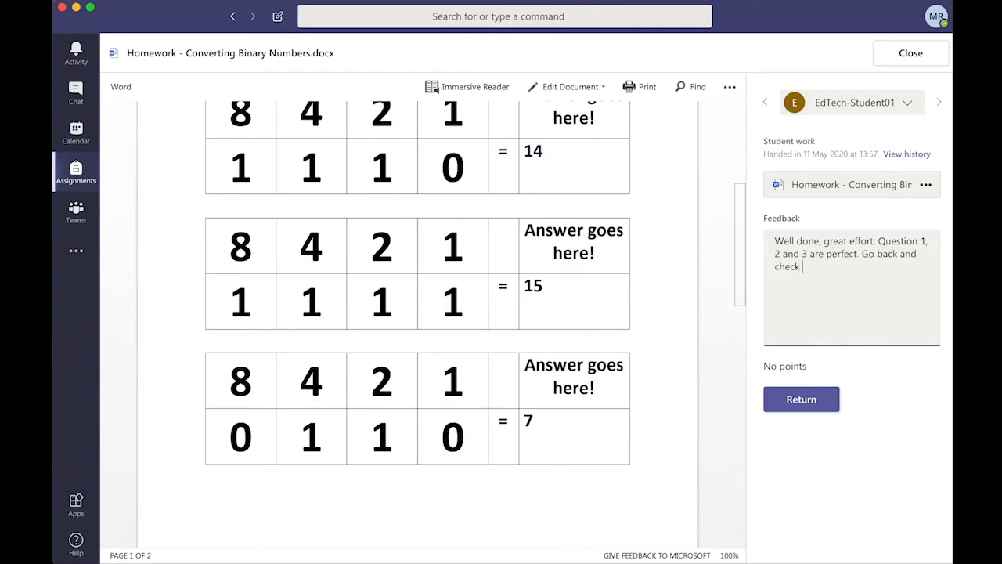
# Complete the feedback with "question 4 as I think your arithmetic is incorrect." and return the work to the student.
pyautogui.write('question 4 as I think your aritgh')
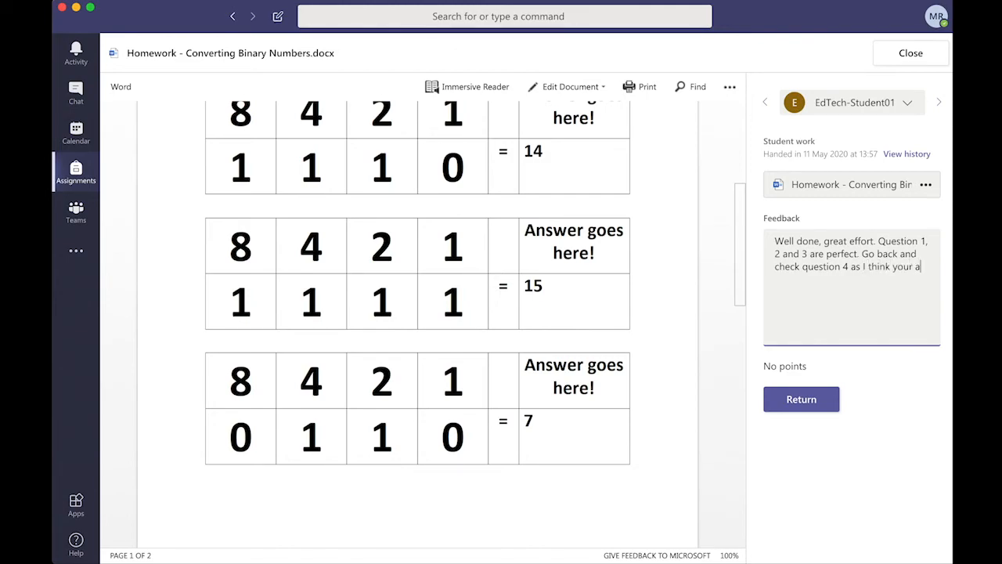
pyautogui.press('BackSpace')
pyautogui.press('BackSpace')
pyautogui.press('BackSpace')
pyautogui.press('BackSpace')
pyautogui.press('BackSpace')
pyautogui.press('BackSpace')
pyautogui.write('arithmetic is incorrect.')
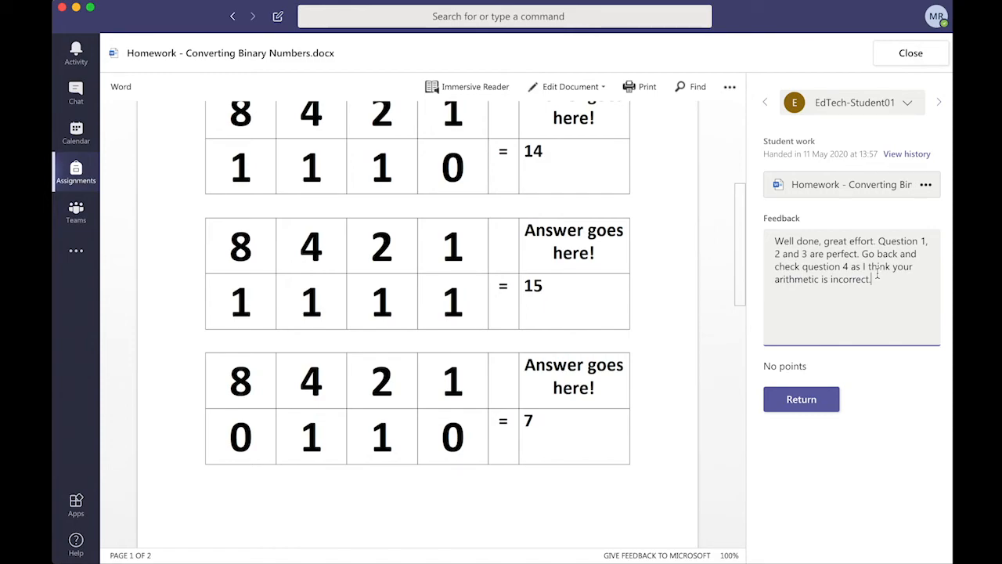
pyautogui.click(816, 405)
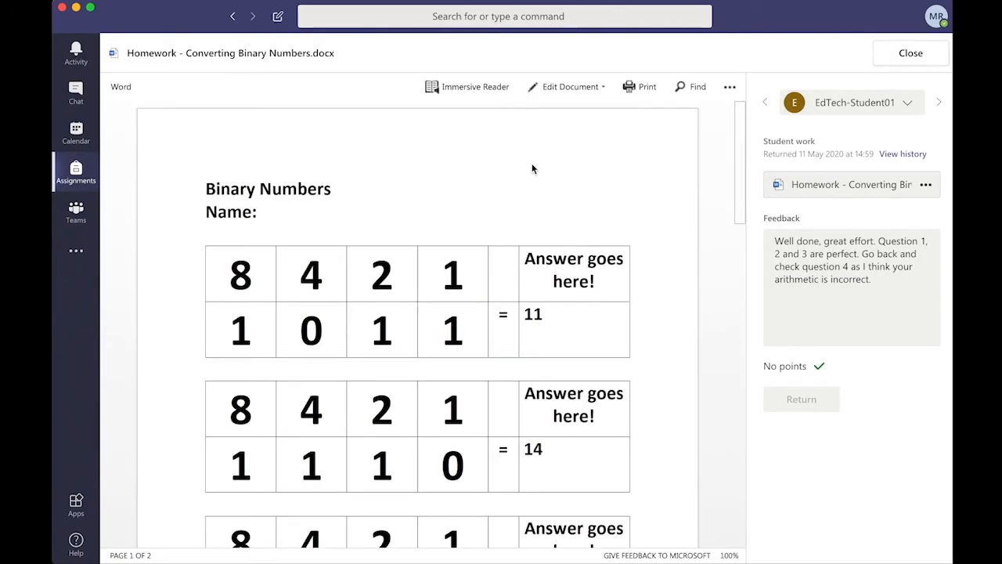
# Close the worksheet, check the returned submission among the marked work, and go back to the class's assignments.
pyautogui.scroll(-10, 577, 292)
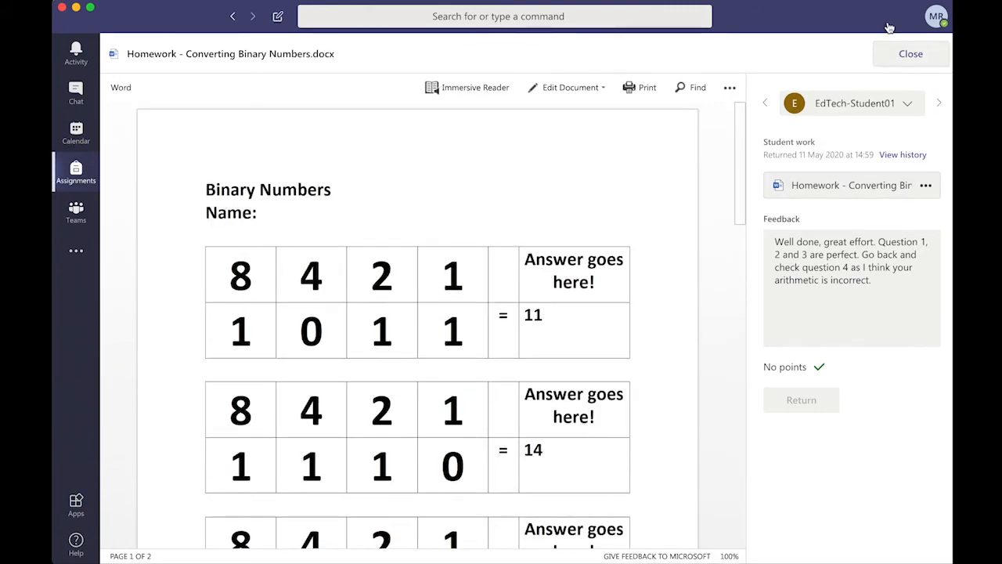
pyautogui.click(886, 58)
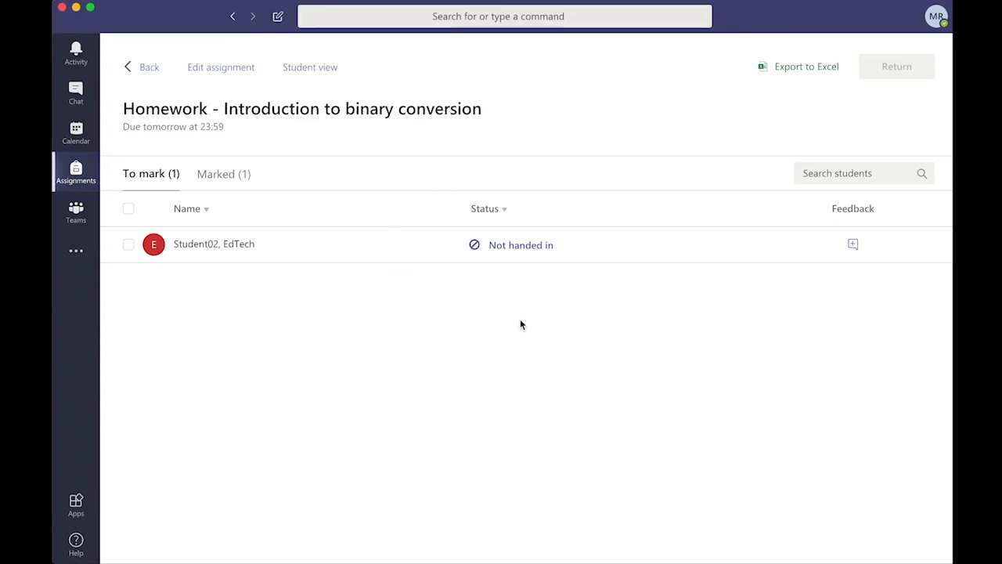
pyautogui.click(234, 179)
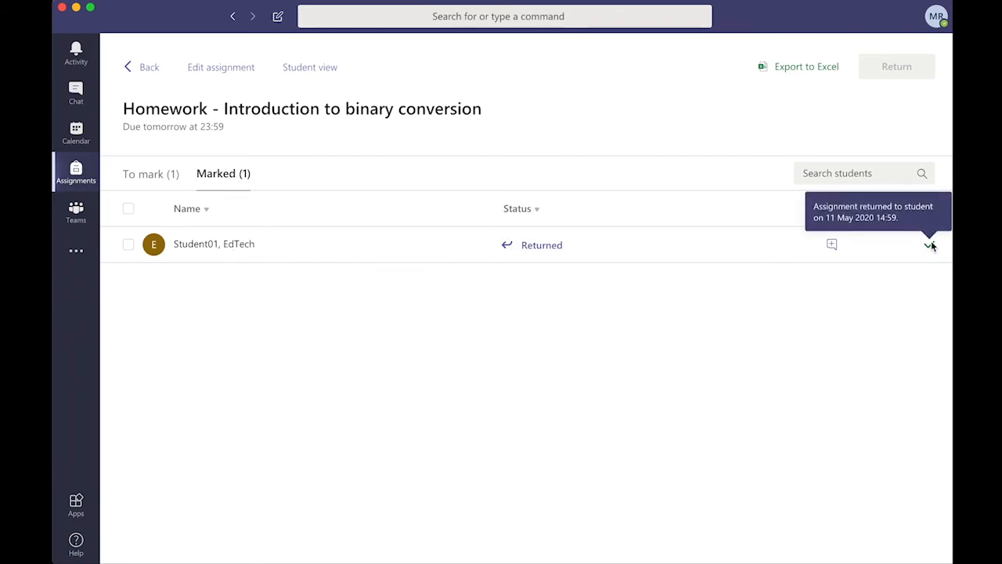
pyautogui.click(544, 249)
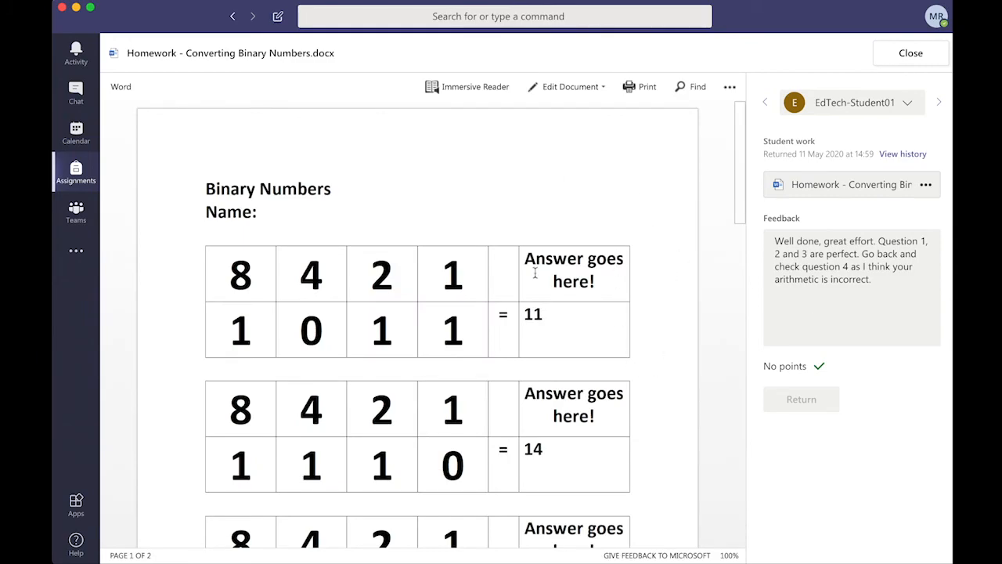
pyautogui.click(901, 61)
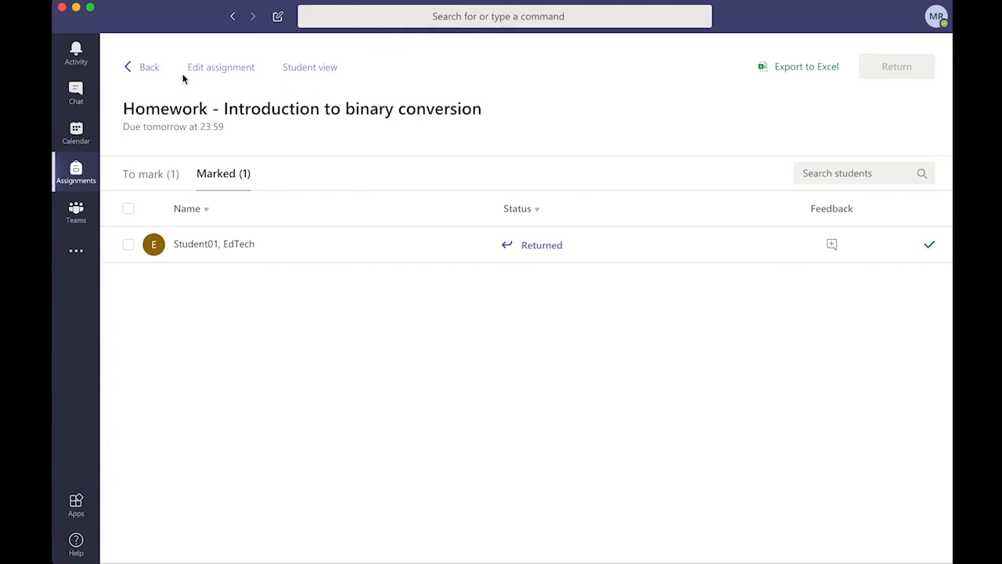
pyautogui.click(144, 71)
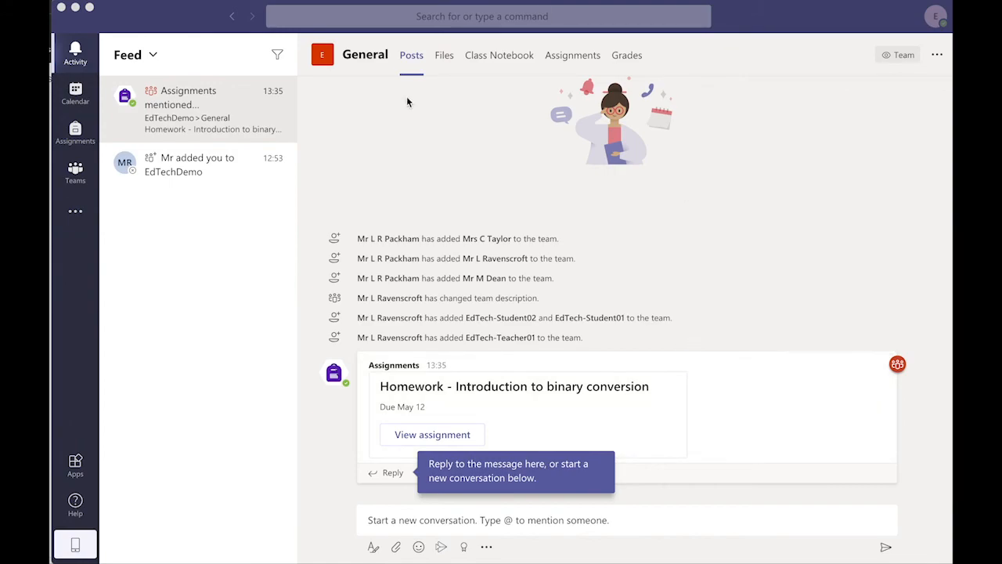
# Switch to the student's account and open the completed binary conversion homework from the EdTechDemo class assignments.
pyautogui.click(80, 144)
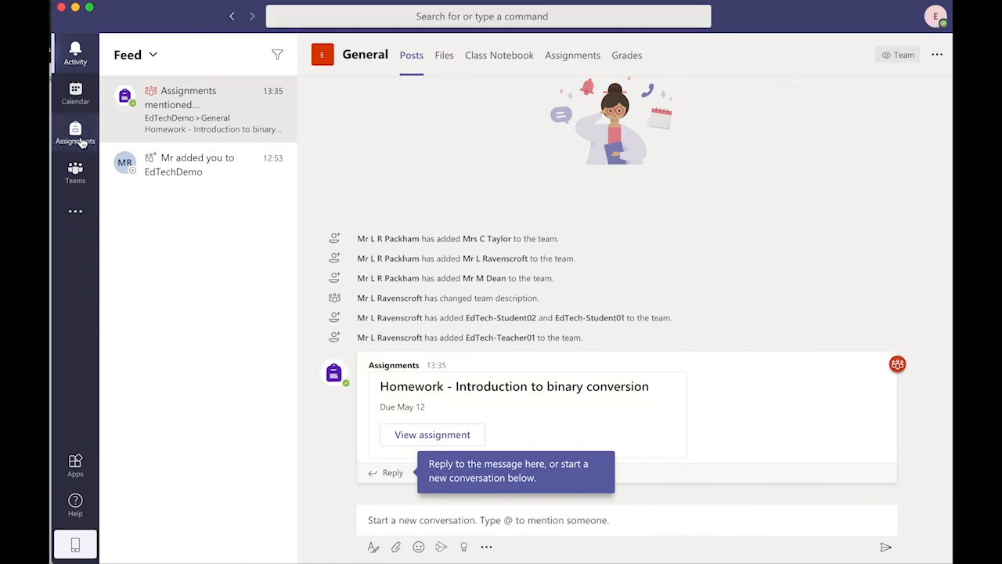
pyautogui.click(81, 143)
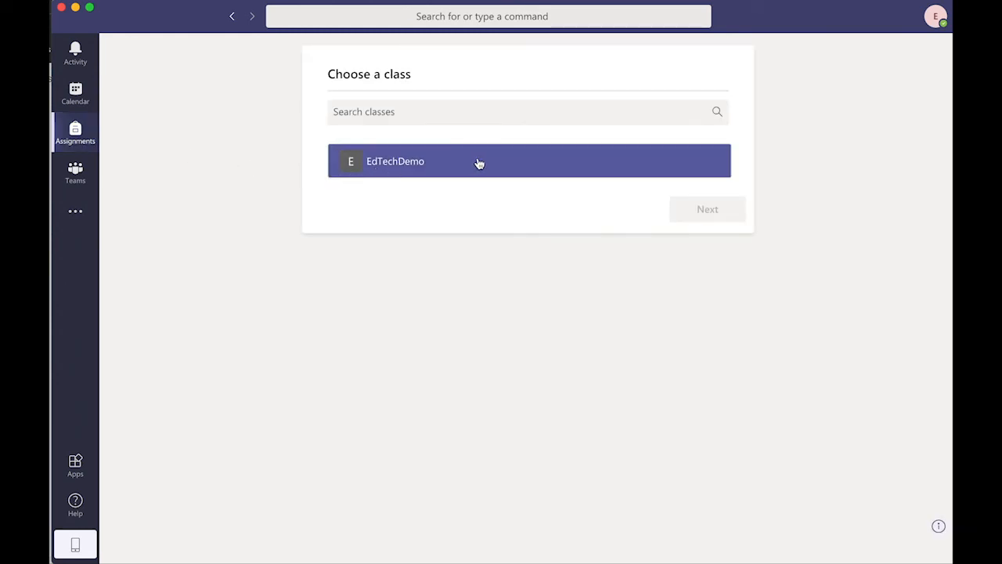
pyautogui.click(480, 163)
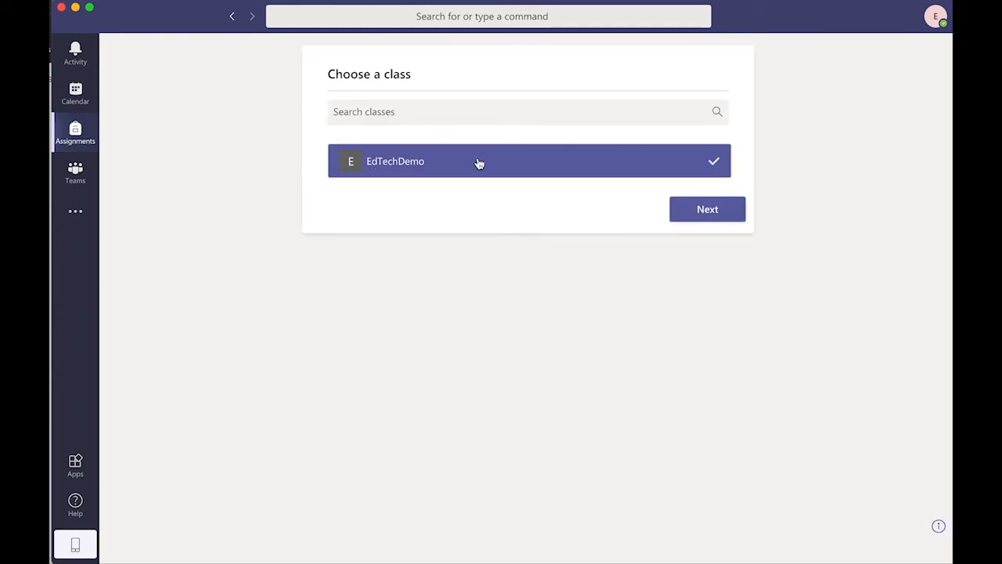
pyautogui.click(678, 209)
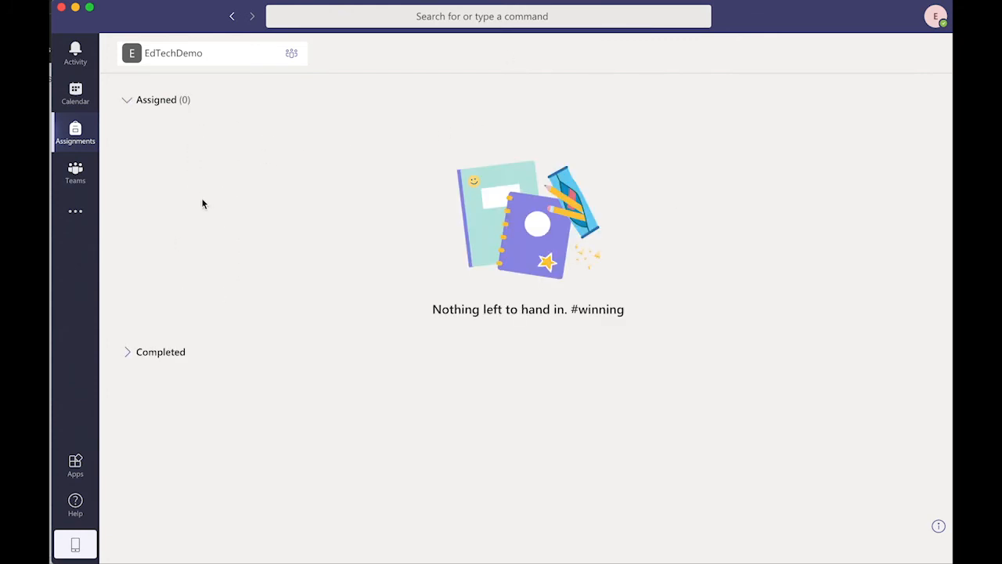
pyautogui.click(130, 105)
pyautogui.click(127, 125)
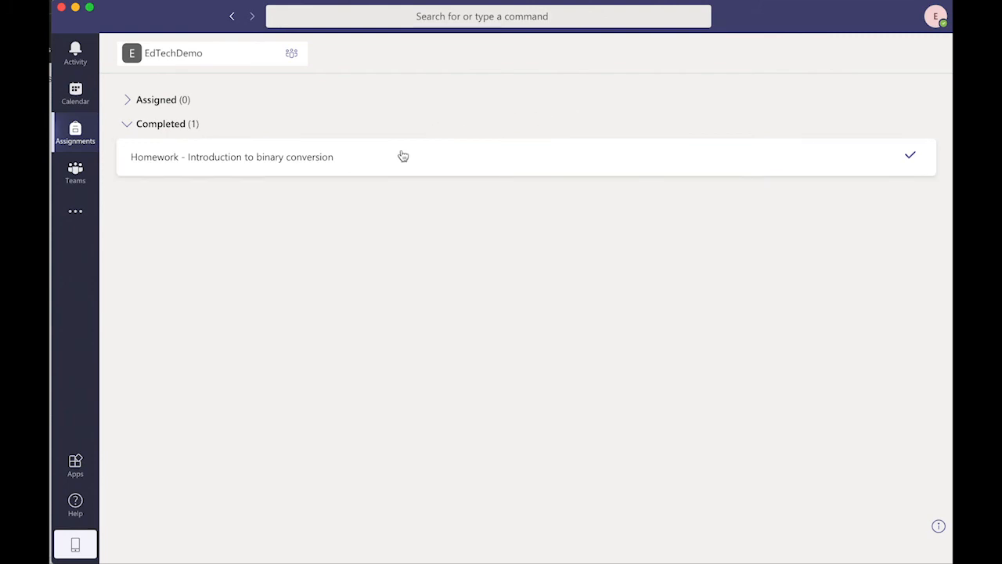
pyautogui.click(404, 157)
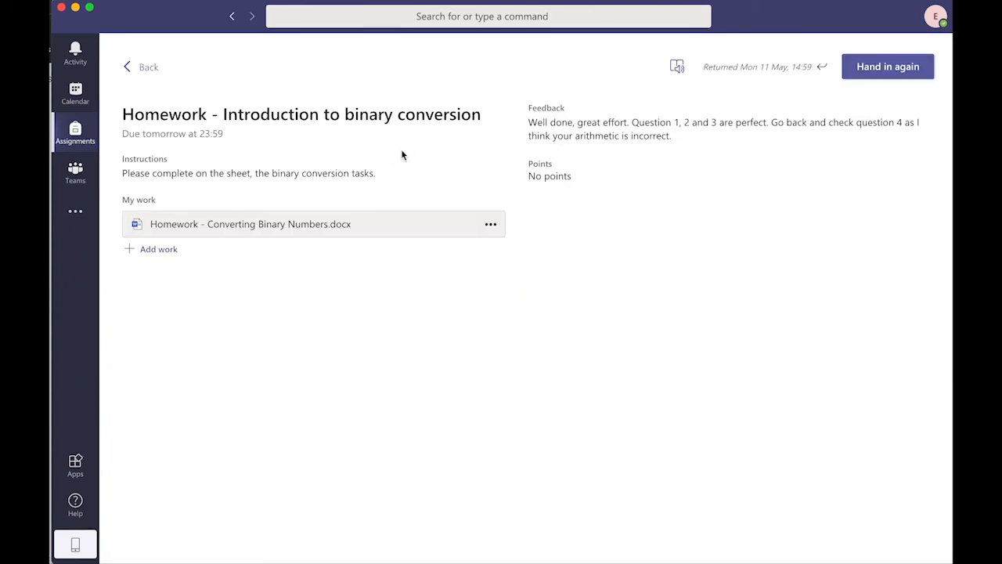
# Read the teacher's feedback on the returned homework, focusing on the request to recheck question 4.
pyautogui.moveTo(530, 126); pyautogui.dragTo(679, 152)
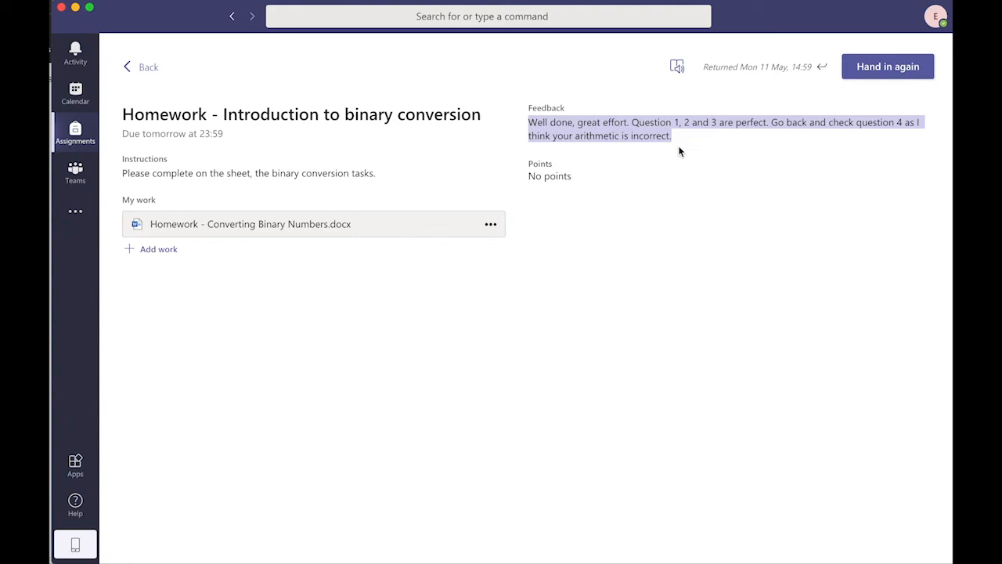
pyautogui.click(680, 152)
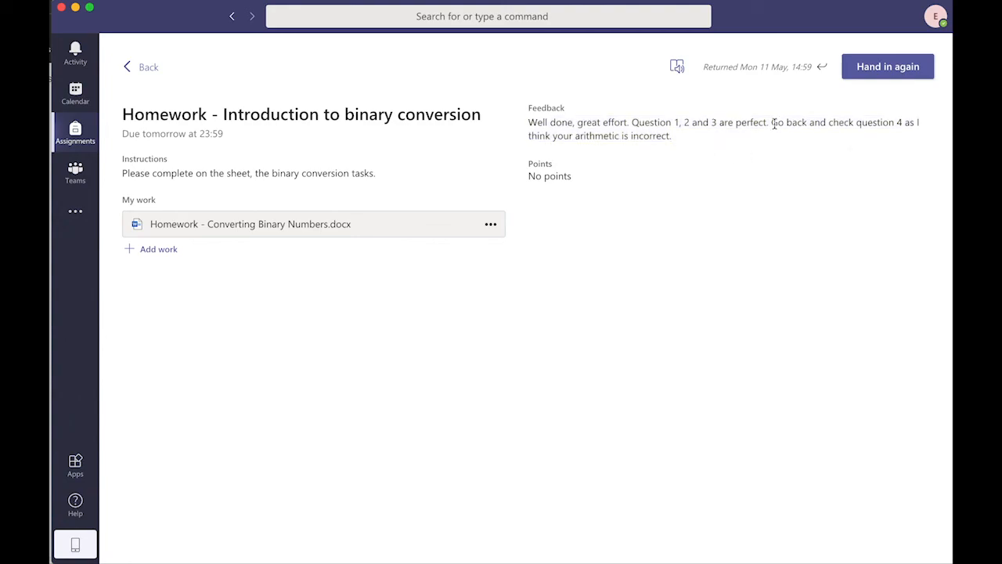
pyautogui.moveTo(772, 124); pyautogui.dragTo(769, 134)
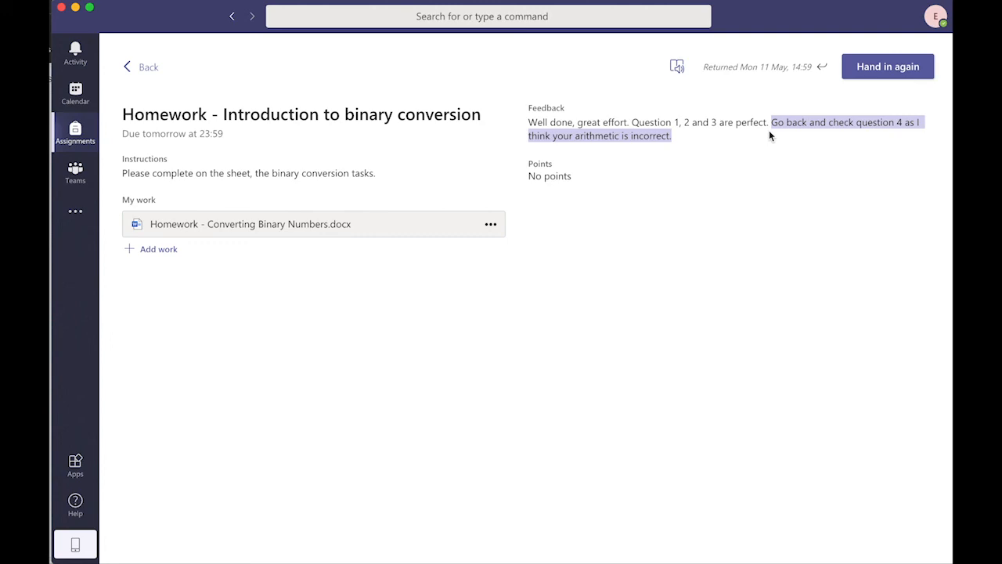
pyautogui.click(732, 166)
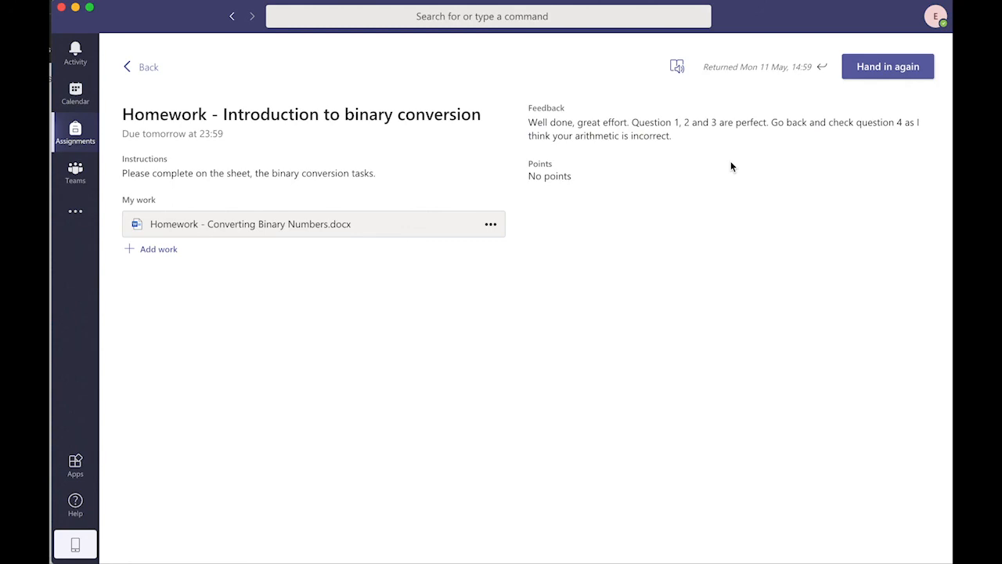